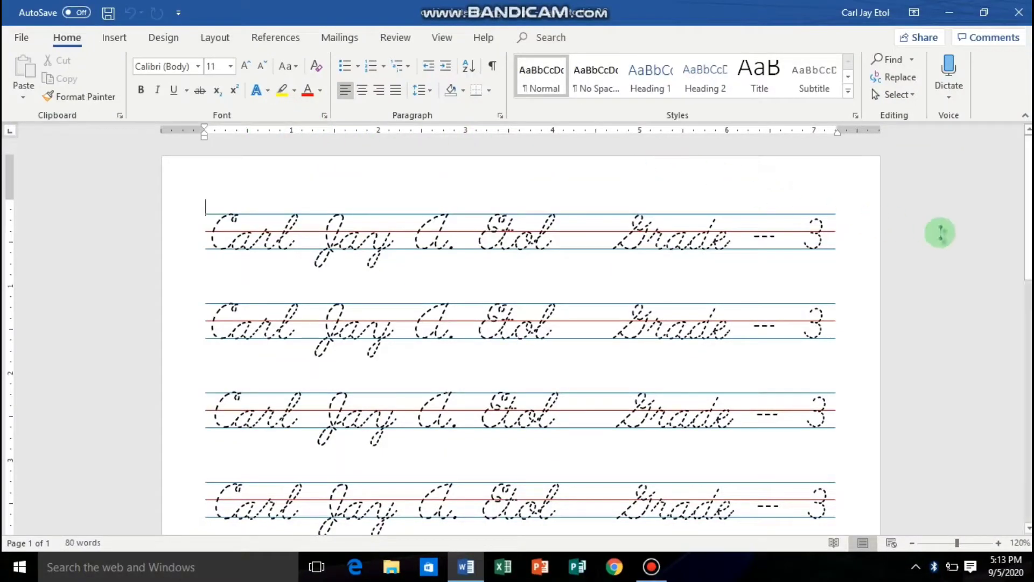
# Close the current browser tab and relaunch Chrome from the taskbar
pyautogui.scroll(-1, 940, 232)
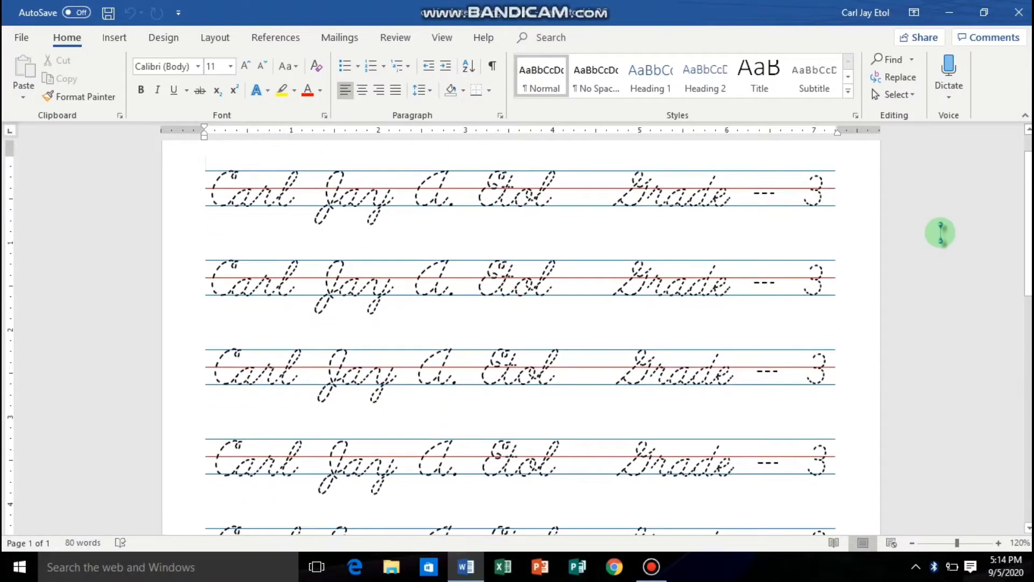
pyautogui.scroll(-3, 940, 232)
pyautogui.scroll(-2, 940, 233)
pyautogui.scroll(-1, 940, 233)
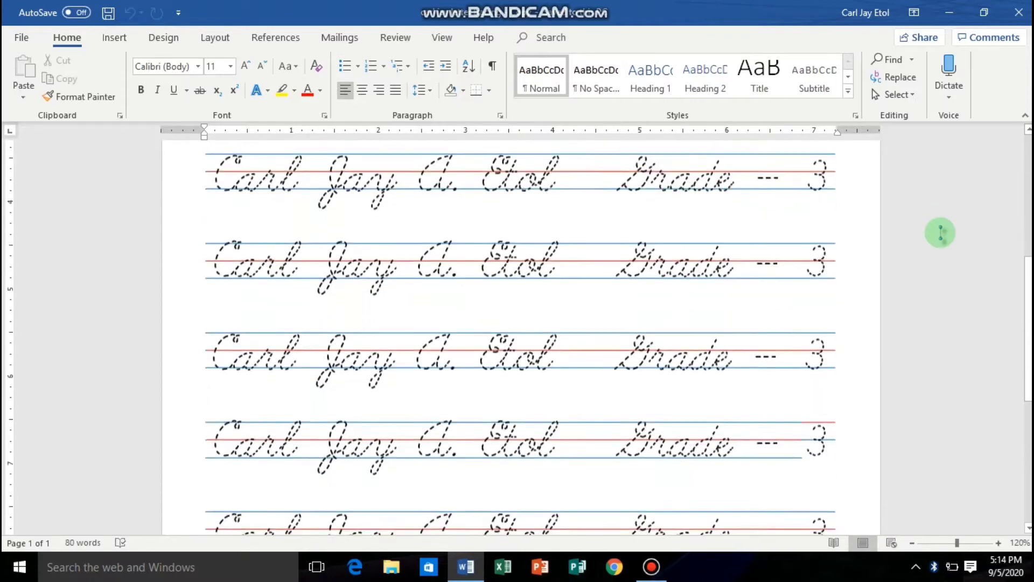
pyautogui.scroll(-2, 940, 232)
pyautogui.scroll(-1, 940, 233)
pyautogui.scroll(-1, 940, 233)
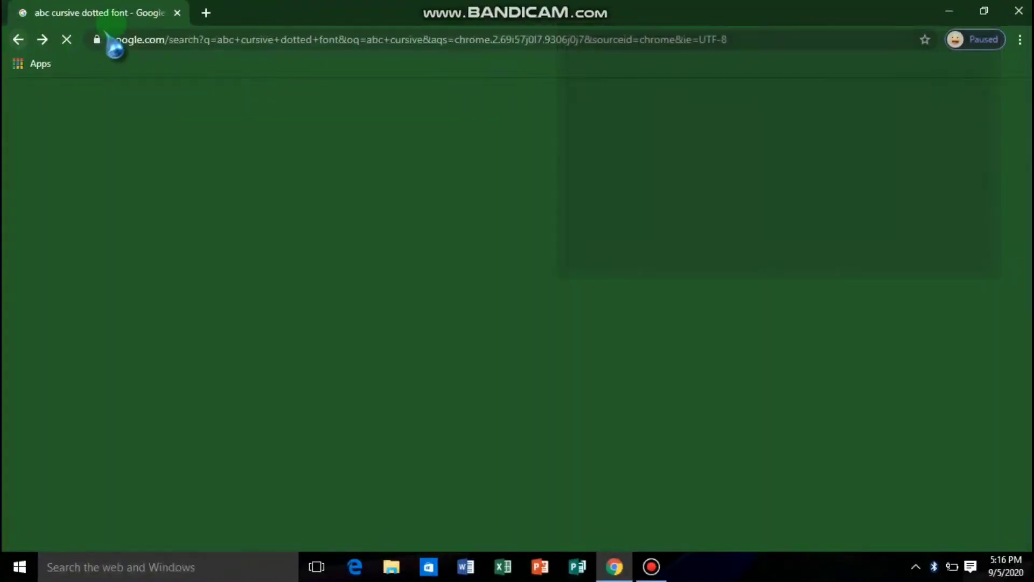
pyautogui.click(177, 12)
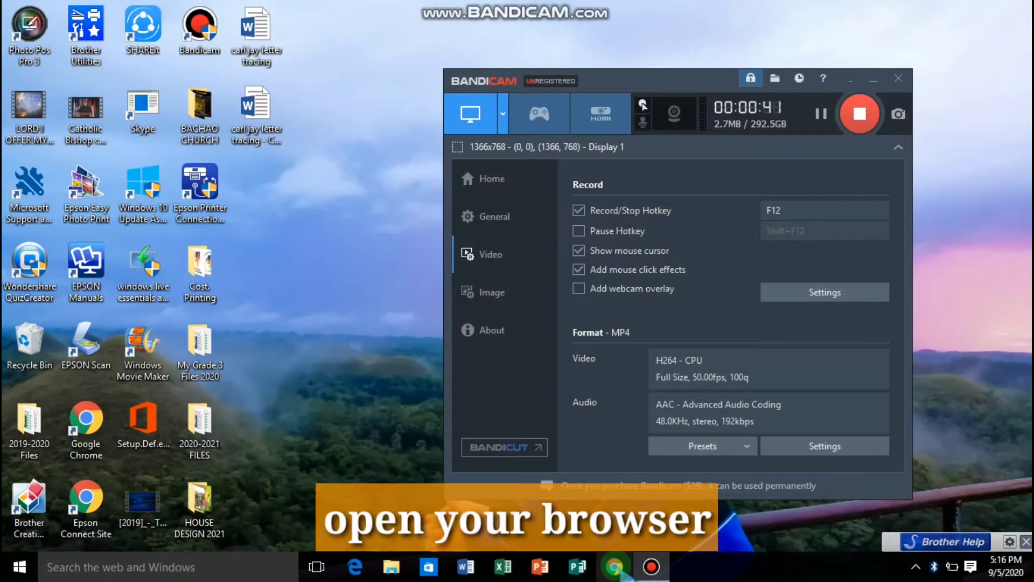
pyautogui.click(620, 573)
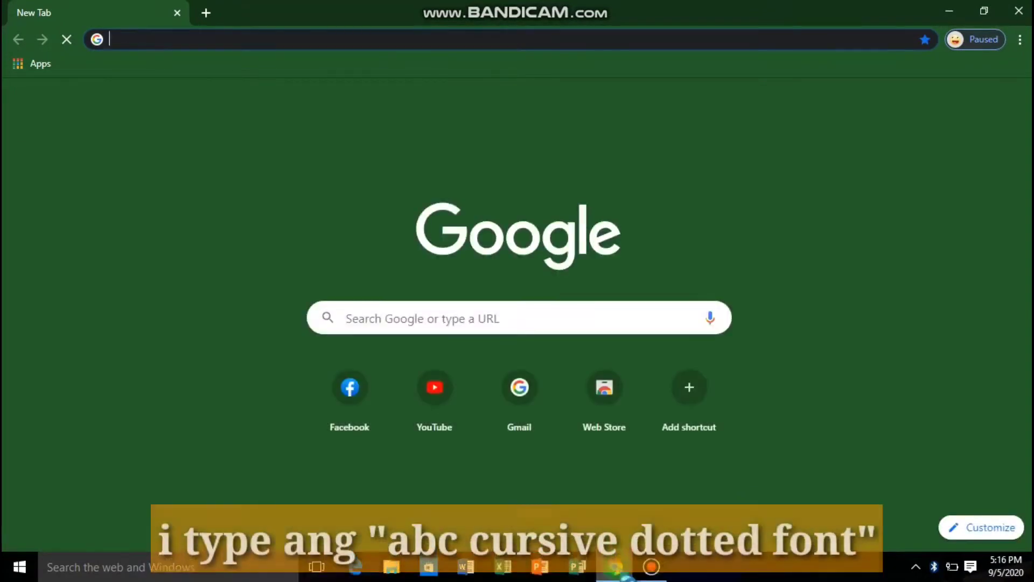
# Search Google for 'abc cursive dotted font'
pyautogui.click(289, 37)
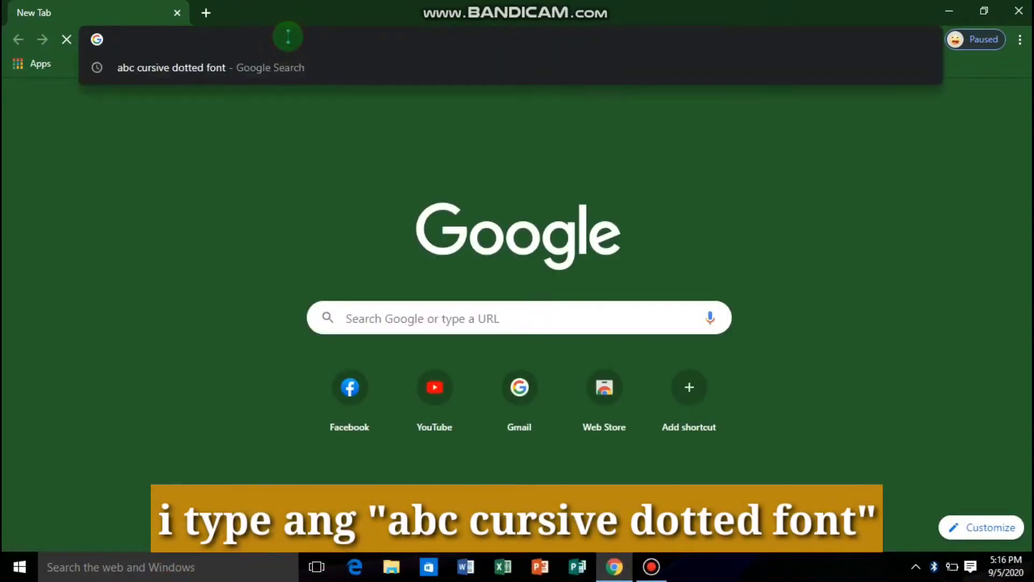
pyautogui.write('abc')
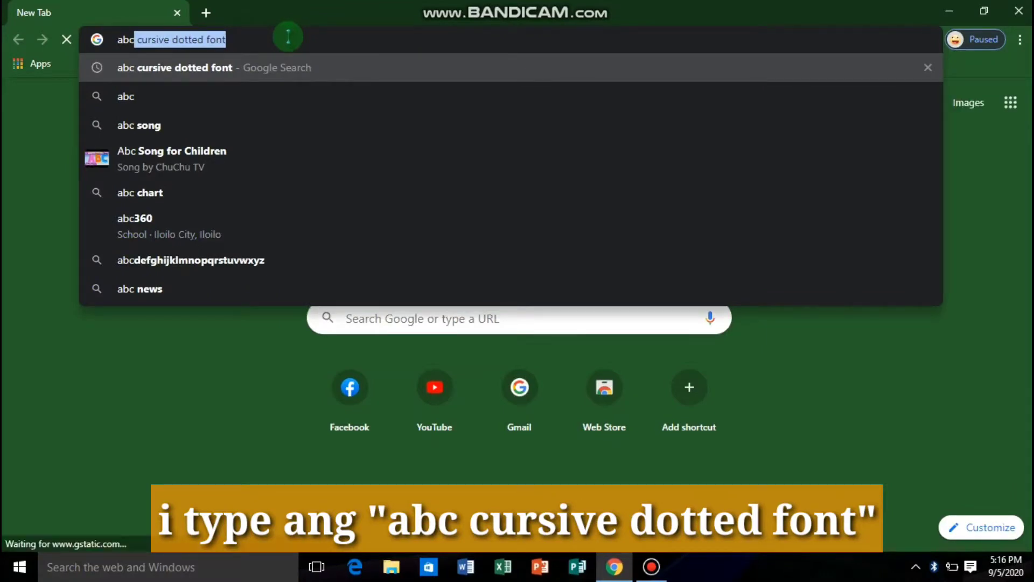
pyautogui.press('Return')
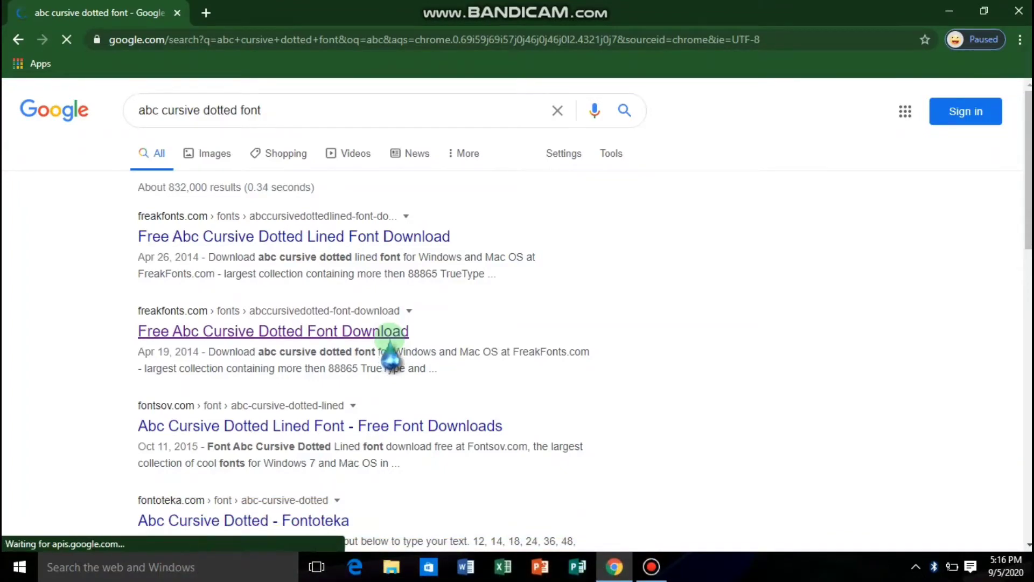
# Open the freakfonts.com 'Free Abc Cursive Dotted Font Download' result
pyautogui.scroll(-1, 389, 340)
pyautogui.scroll(-1, 390, 342)
pyautogui.scroll(-1, 393, 345)
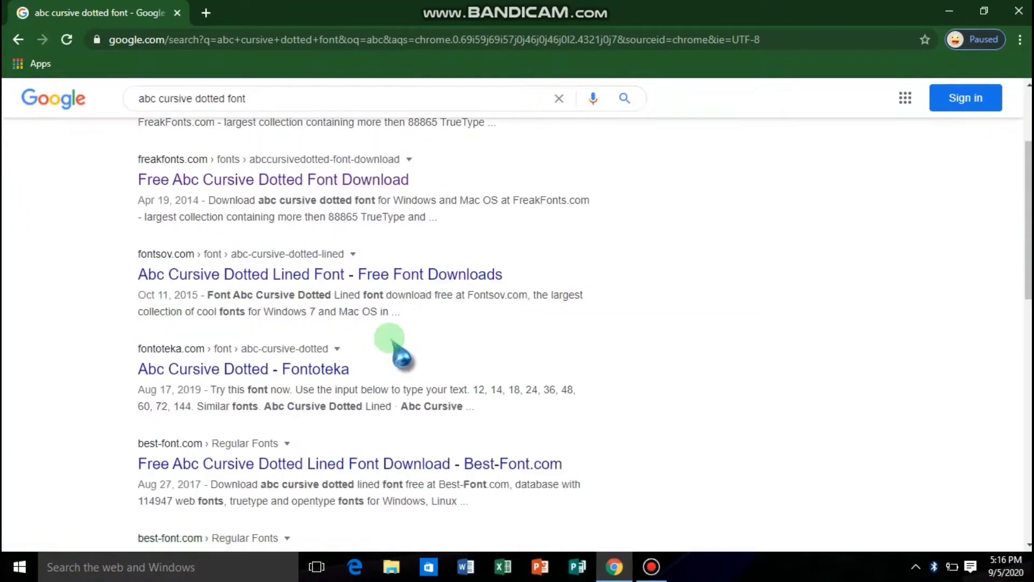
pyautogui.scroll(-1, 392, 343)
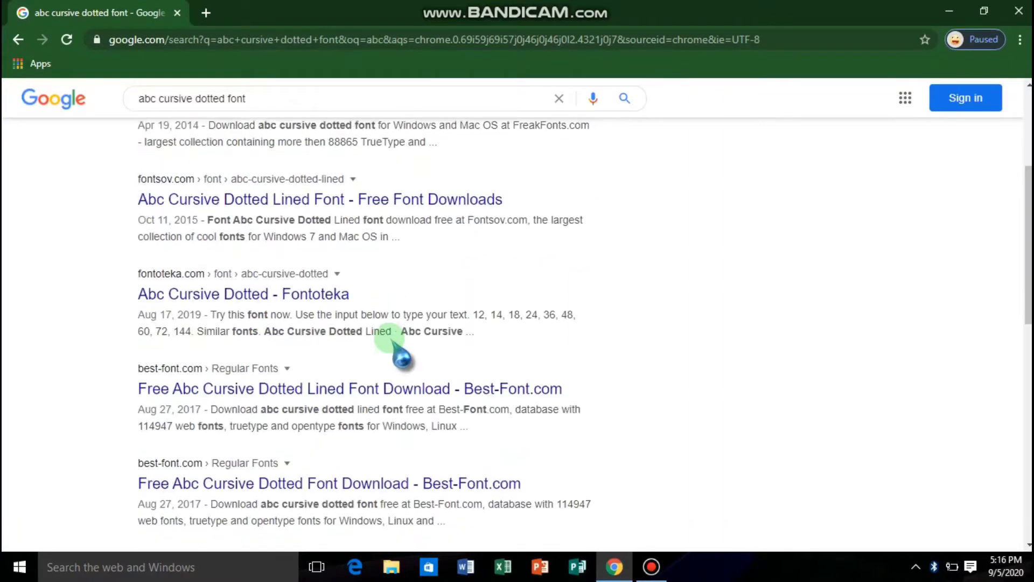
pyautogui.scroll(1, 393, 345)
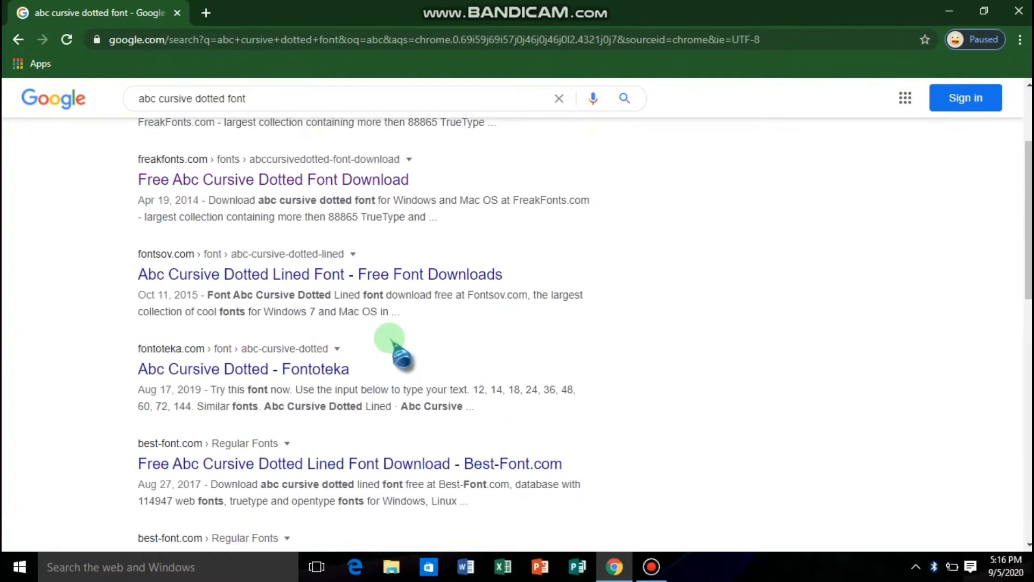
pyautogui.scroll(2, 396, 348)
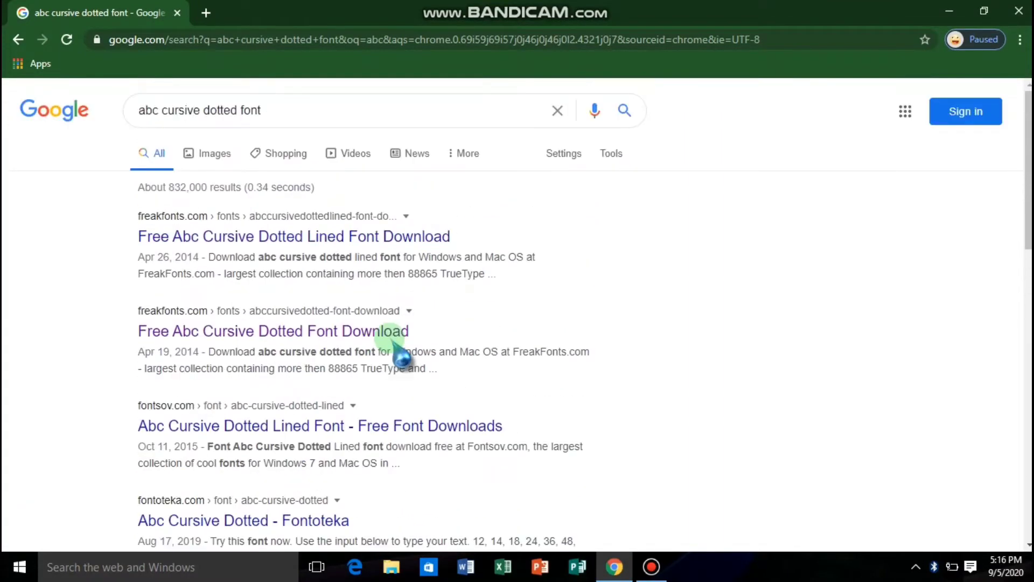
pyautogui.click(289, 331)
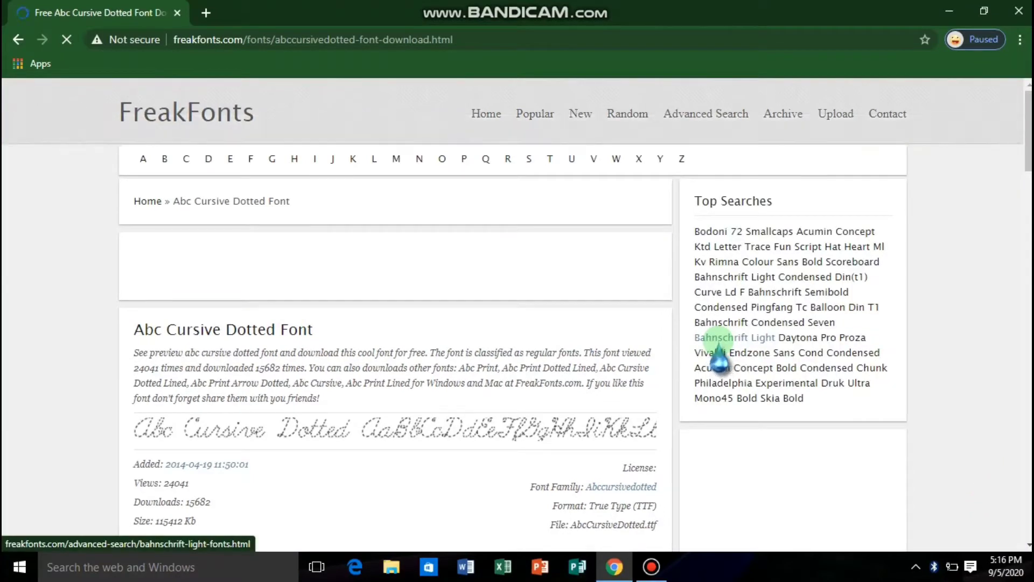
pyautogui.scroll(-1, 719, 345)
pyautogui.scroll(-1, 725, 345)
pyautogui.scroll(-1, 729, 360)
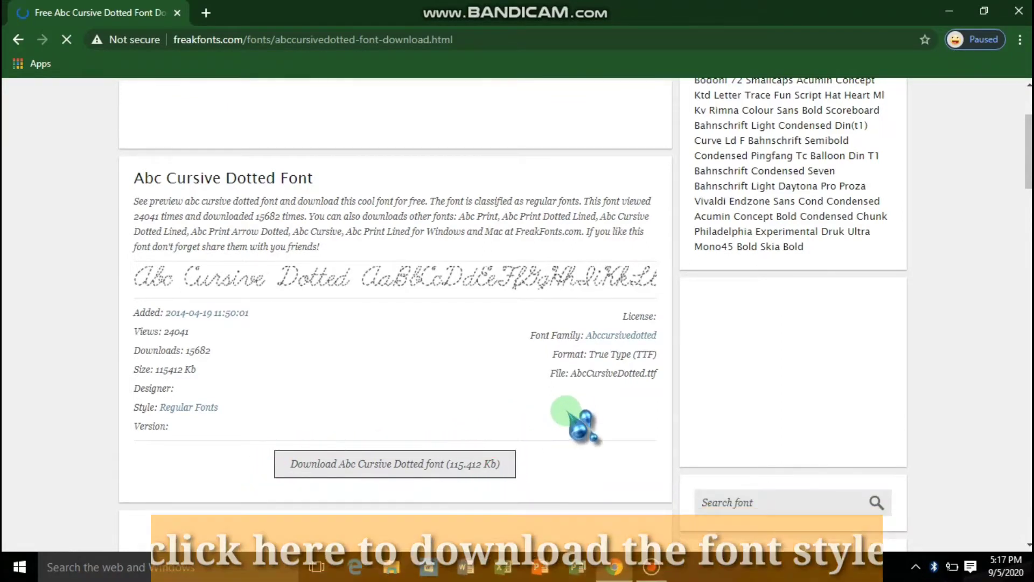
pyautogui.scroll(-1, 571, 414)
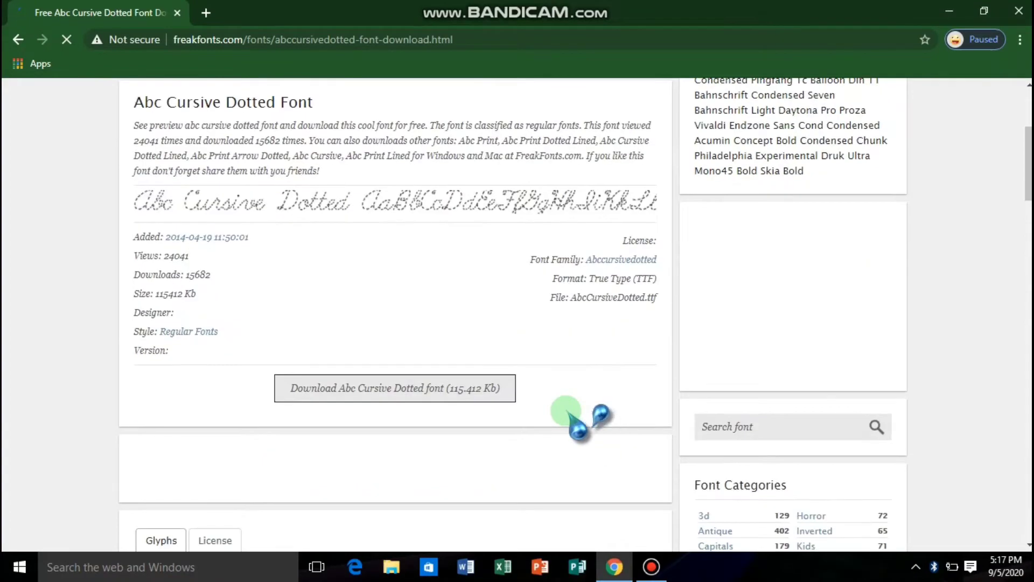
pyautogui.scroll(-6, 619, 366)
pyautogui.scroll(-1, 646, 339)
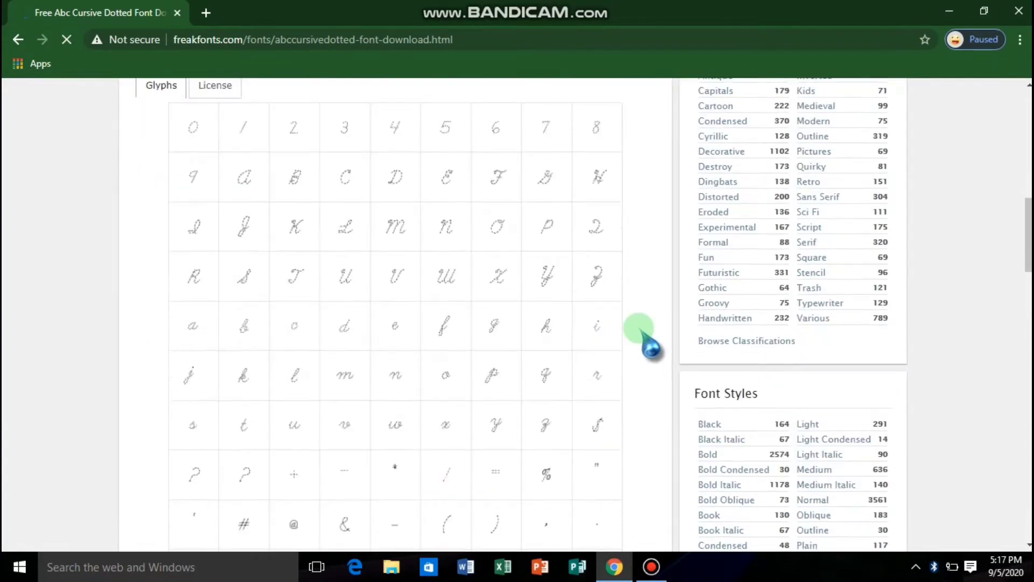
pyautogui.scroll(-1, 646, 339)
pyautogui.scroll(-1, 646, 340)
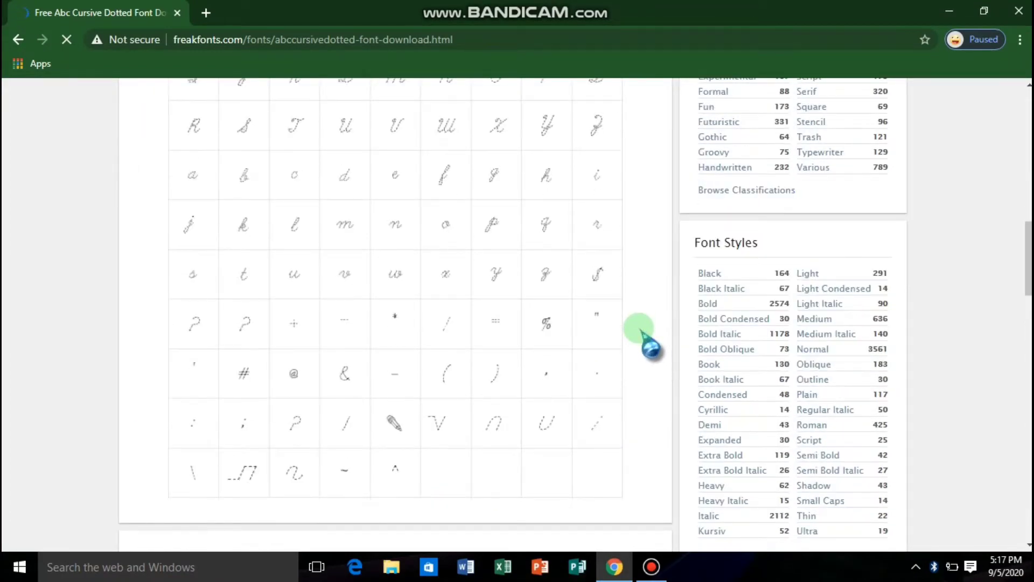
pyautogui.scroll(-1, 646, 338)
pyautogui.scroll(-1, 647, 338)
pyautogui.scroll(-2, 646, 339)
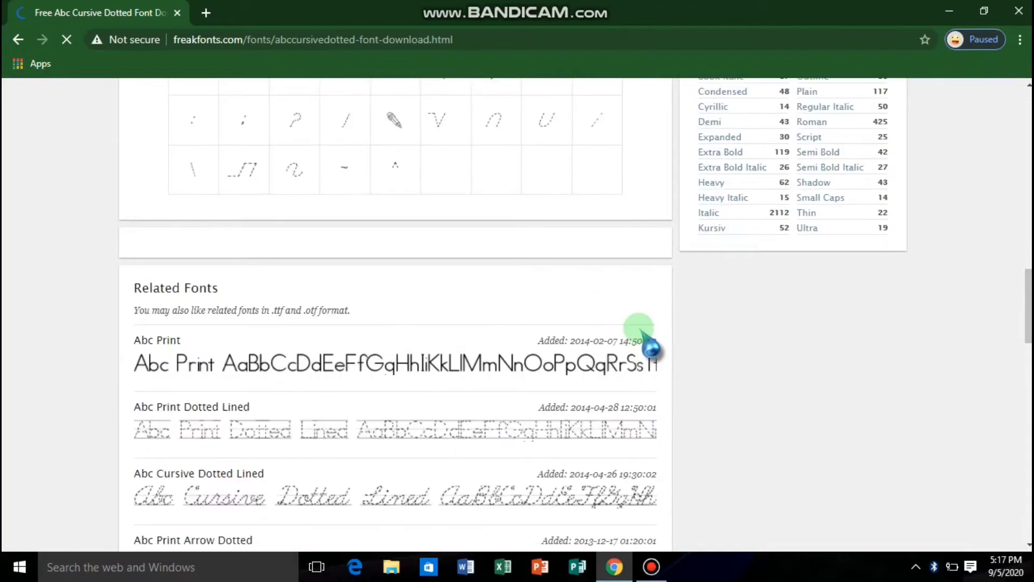
pyautogui.scroll(-1, 644, 337)
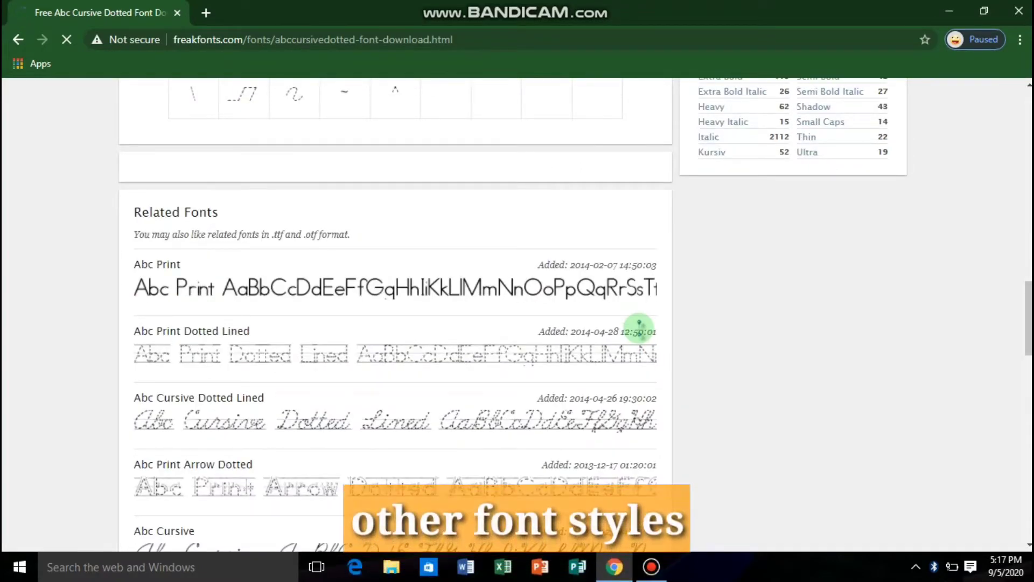
pyautogui.scroll(-1, 639, 326)
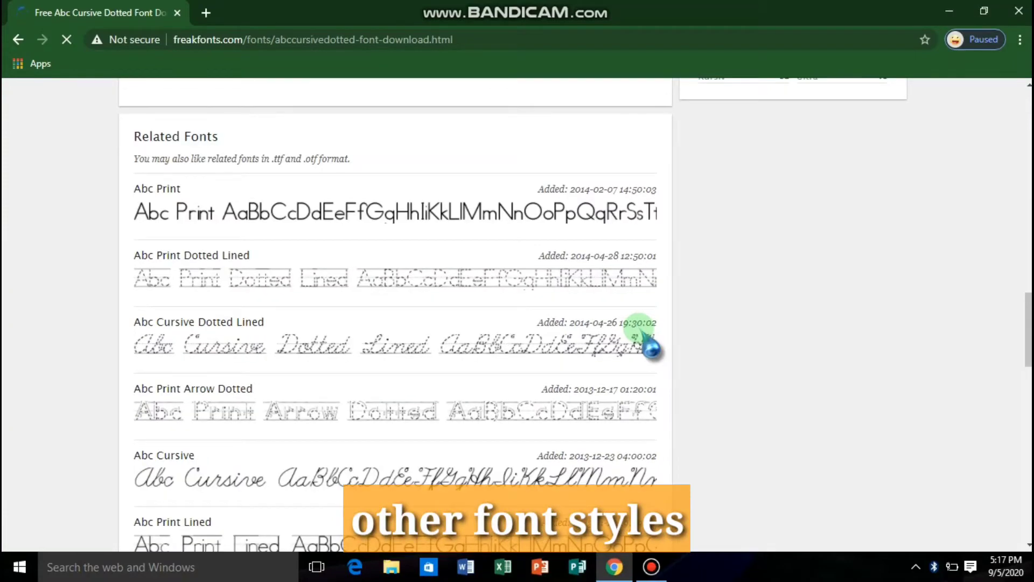
pyautogui.scroll(-1, 643, 337)
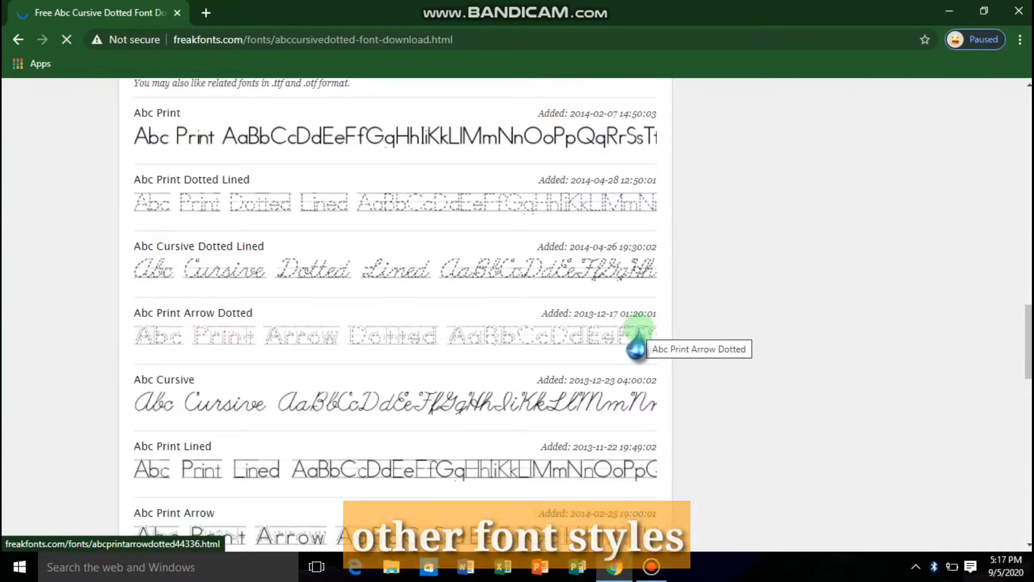
pyautogui.scroll(-1, 639, 329)
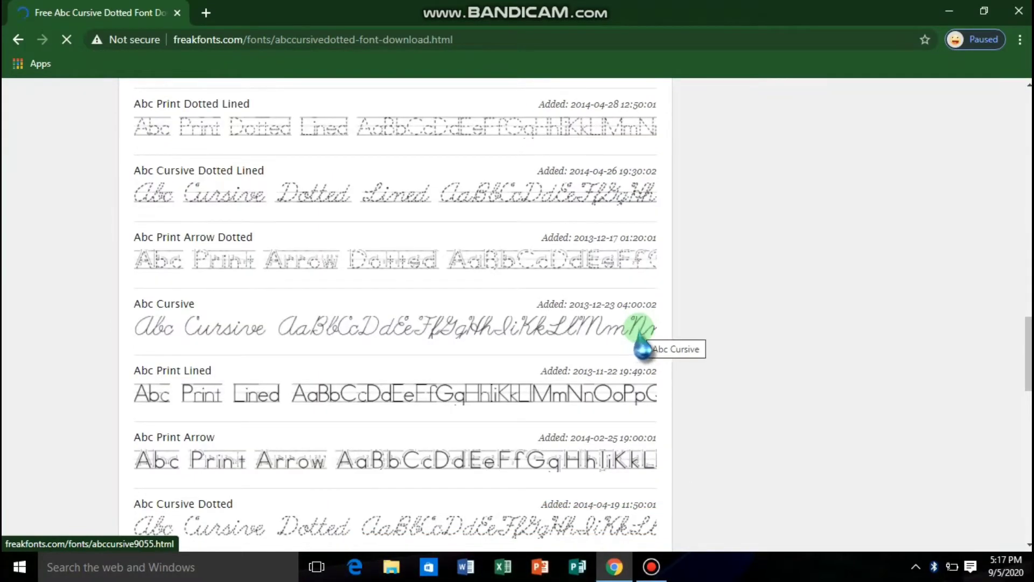
pyautogui.scroll(-1, 641, 339)
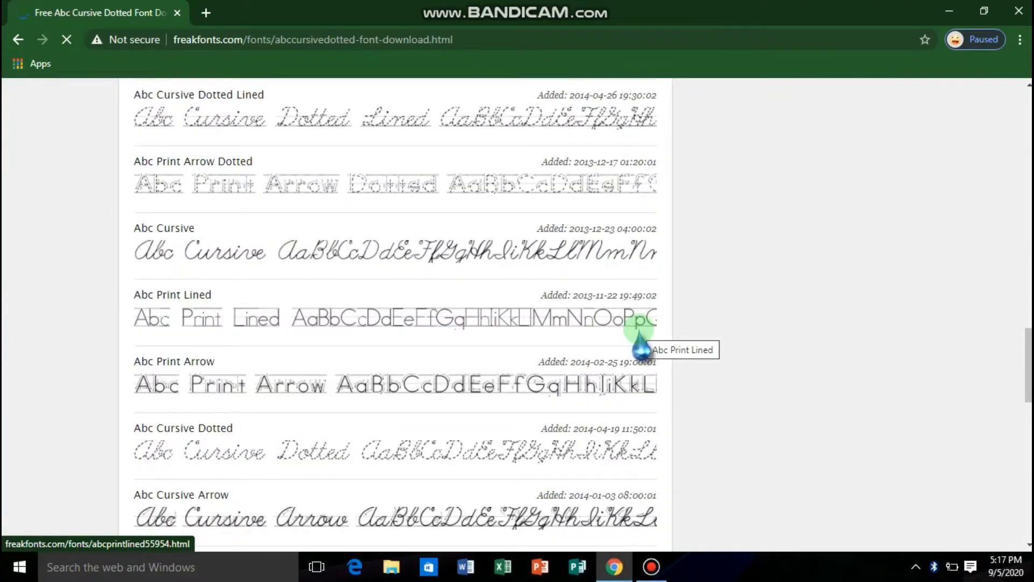
pyautogui.scroll(-1, 637, 345)
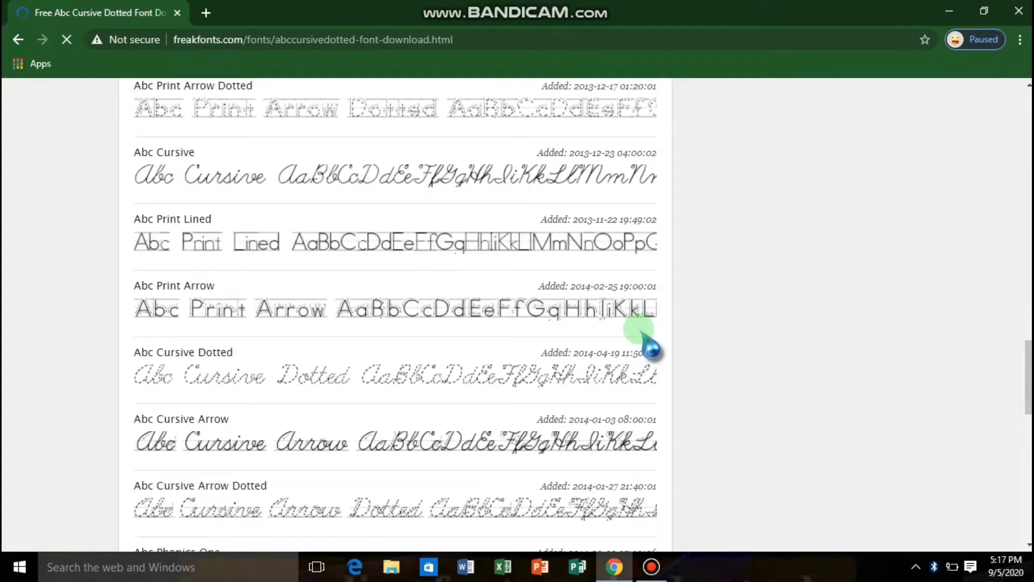
pyautogui.scroll(-1, 639, 330)
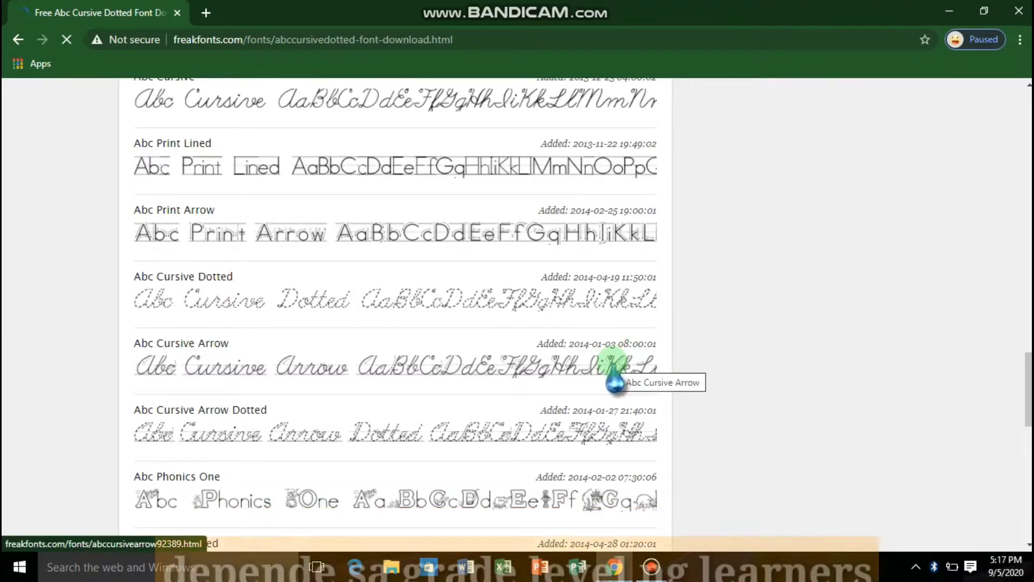
pyautogui.scroll(-1, 614, 363)
pyautogui.scroll(-2, 612, 362)
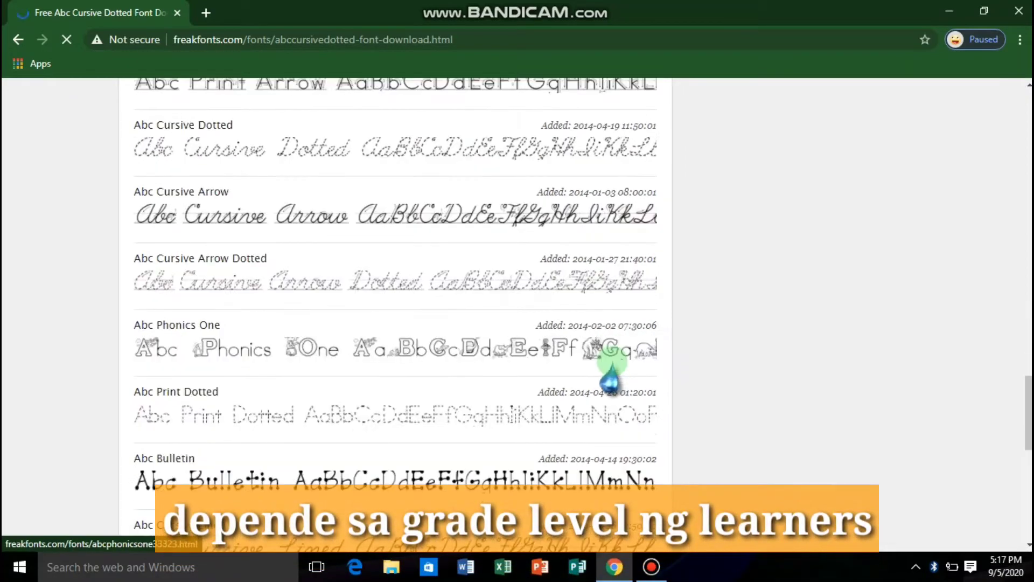
pyautogui.scroll(-1, 610, 372)
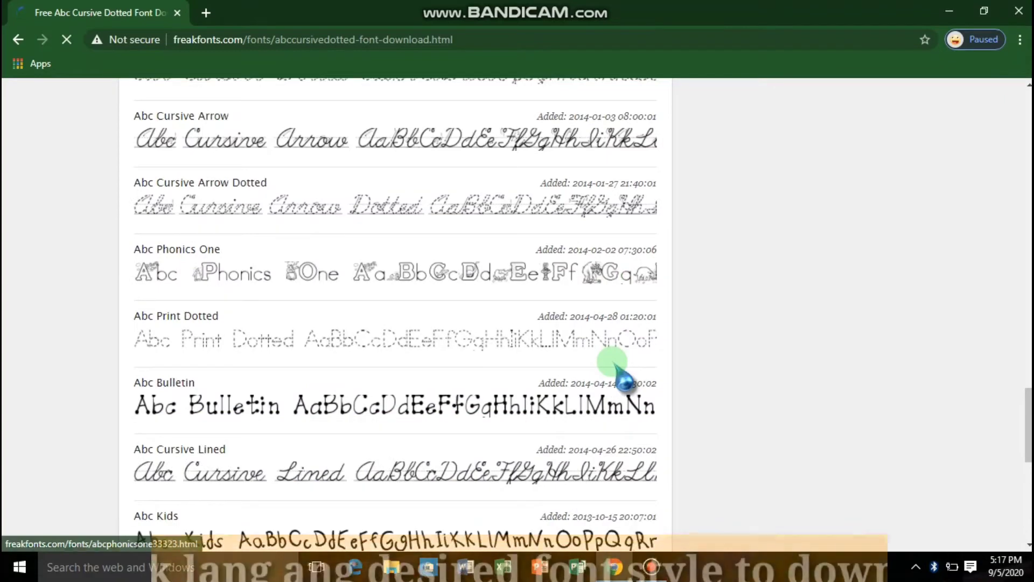
pyautogui.scroll(-1, 619, 375)
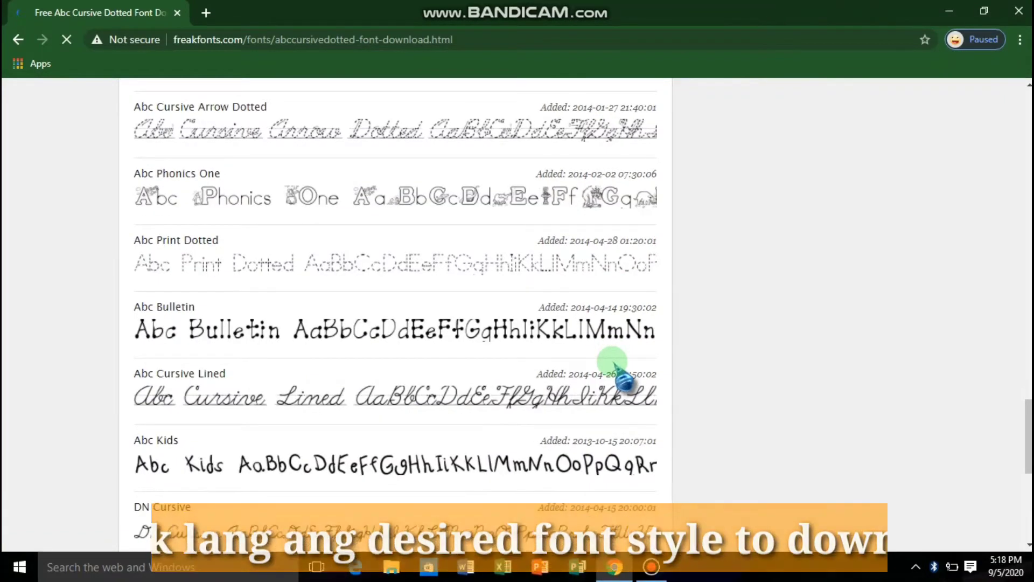
pyautogui.scroll(4, 612, 359)
pyautogui.scroll(5, 610, 358)
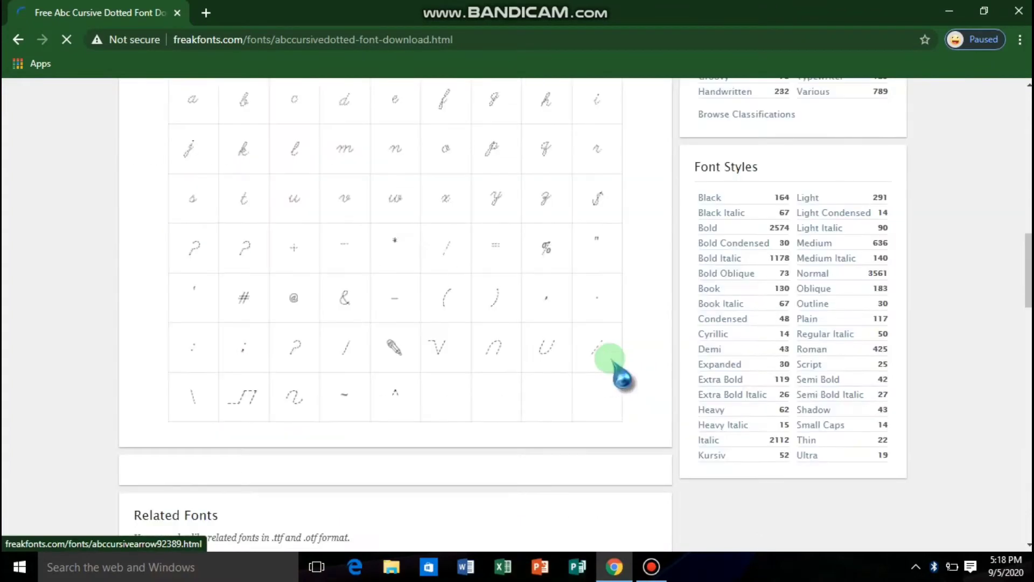
pyautogui.scroll(8, 613, 369)
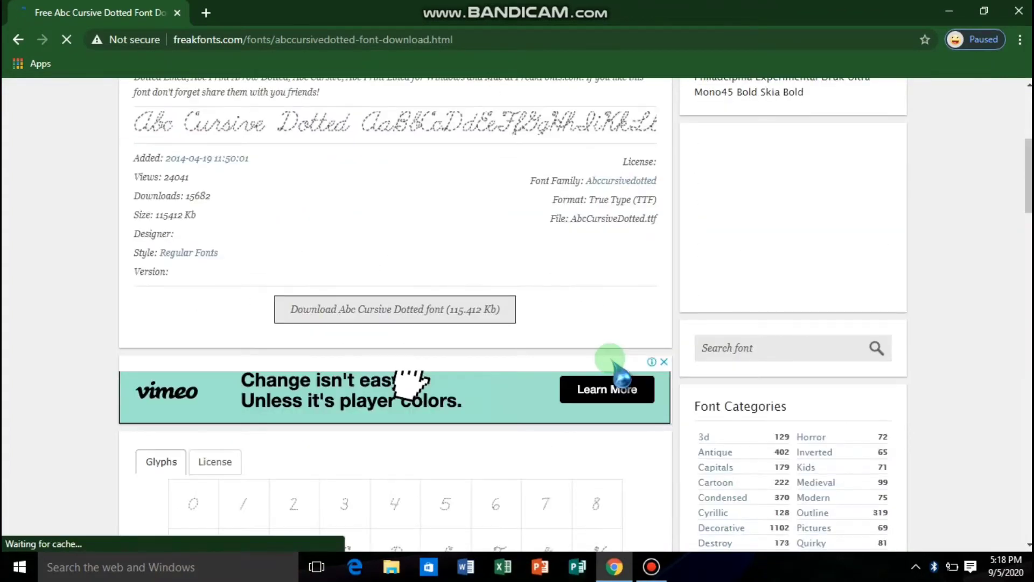
pyautogui.scroll(4, 455, 369)
pyautogui.scroll(-3, 454, 363)
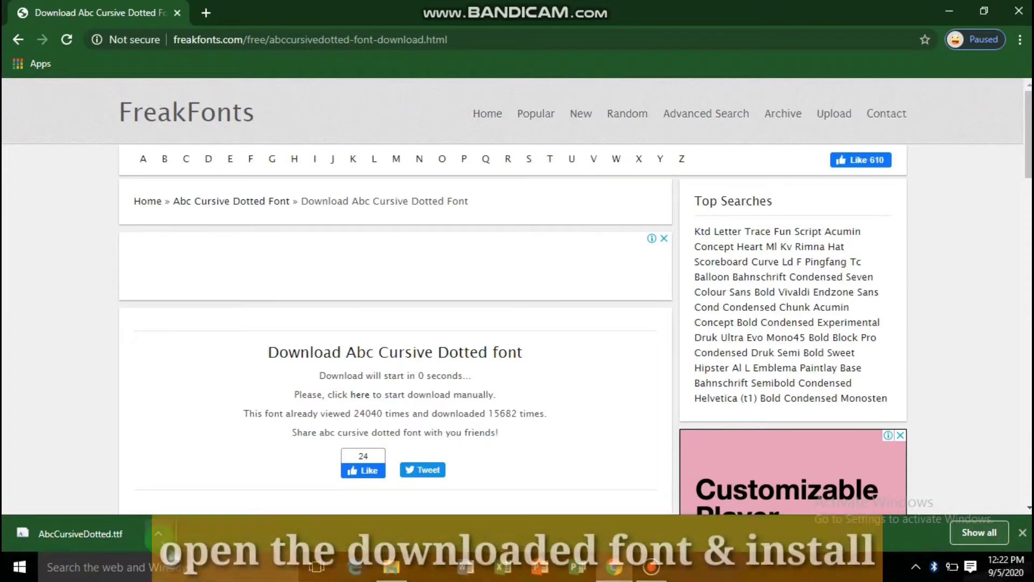
# Open the downloaded AbcCursiveDotted.ttf file from Chrome's download bar
pyautogui.click(141, 533)
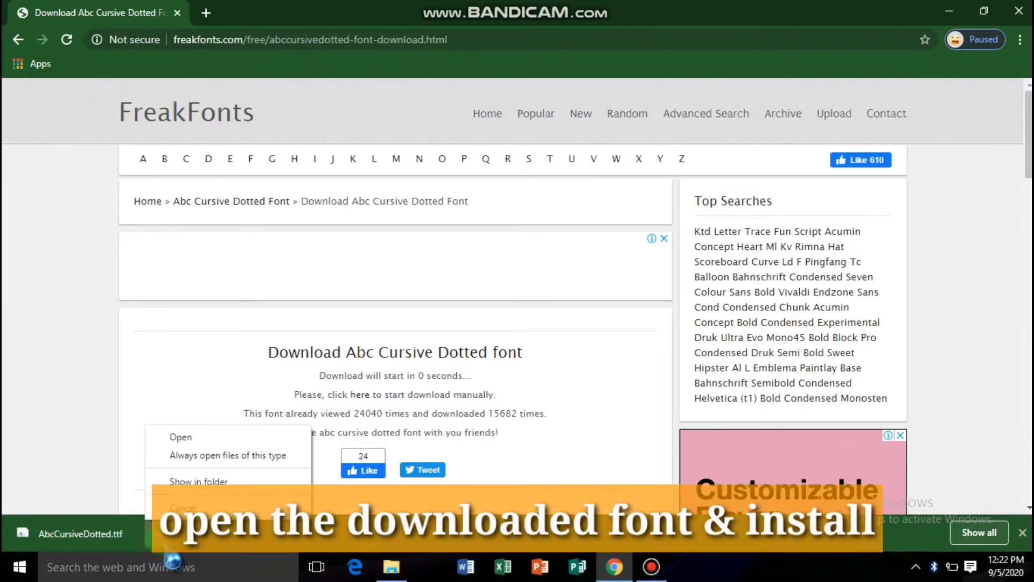
pyautogui.click(205, 437)
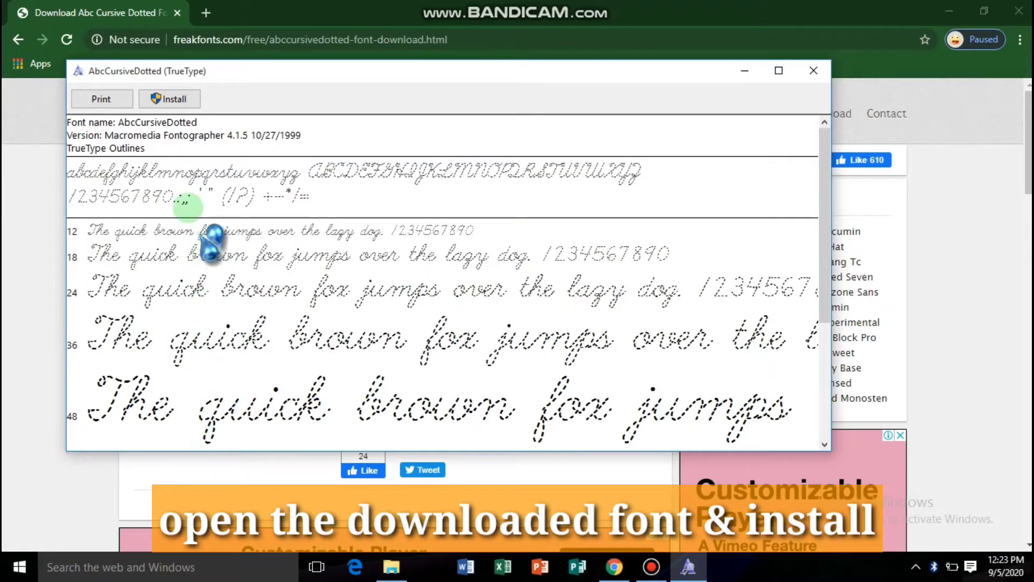
# Install the AbcCursiveDotted font and close the font viewer
pyautogui.click(174, 101)
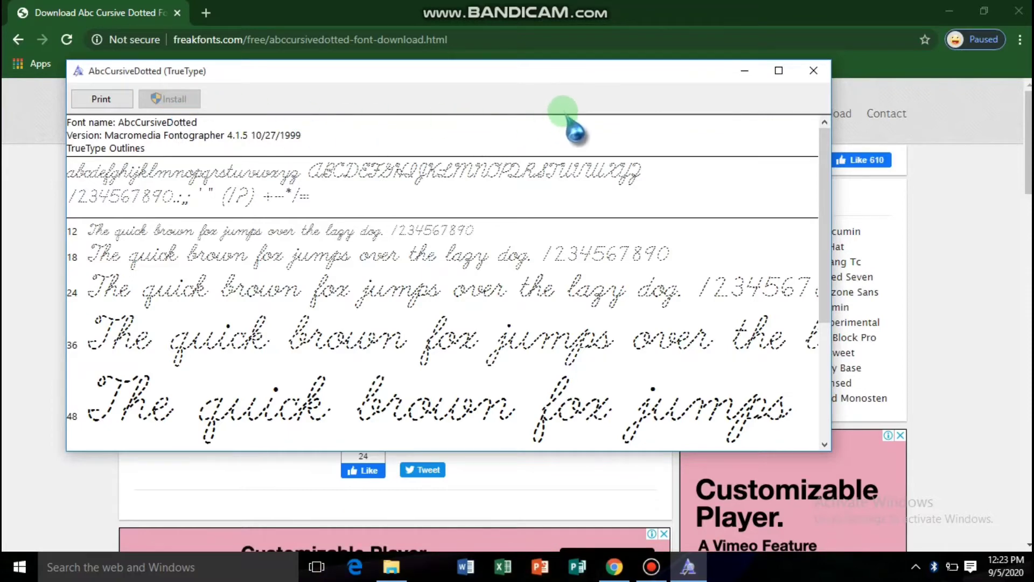
pyautogui.click(746, 72)
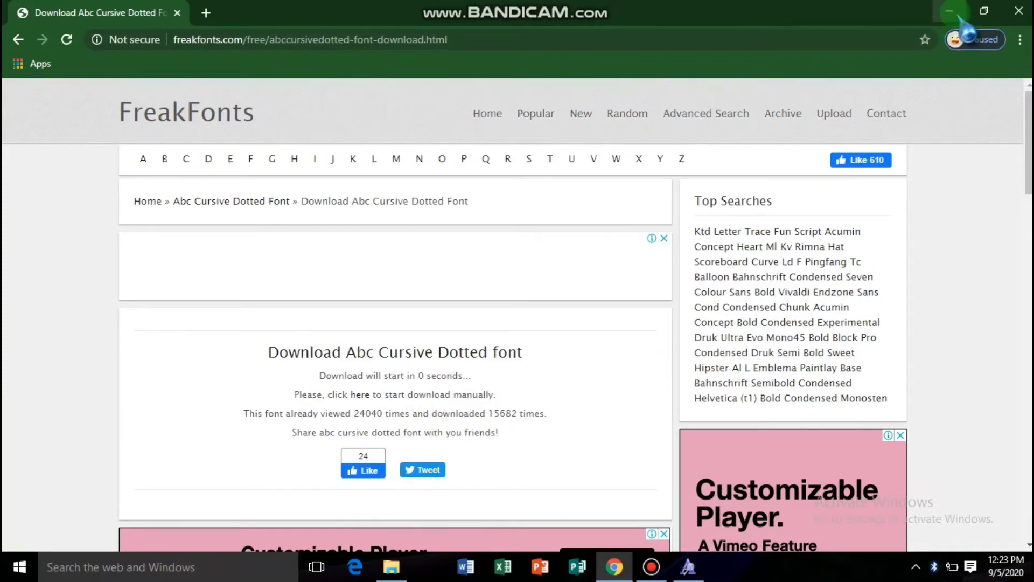
# Minimize Chrome and start a Blank document in Word
pyautogui.click(951, 12)
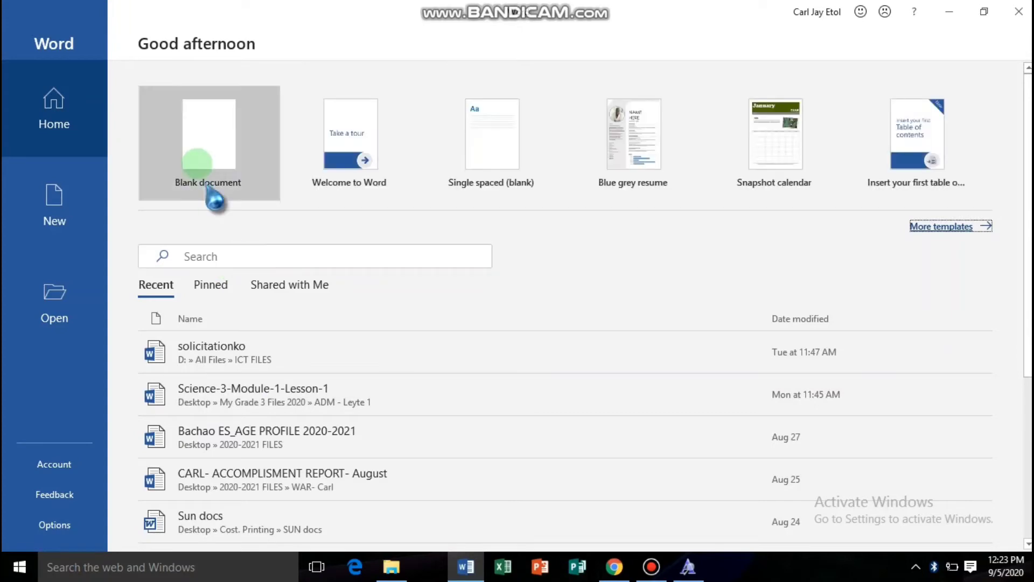
pyautogui.click(198, 152)
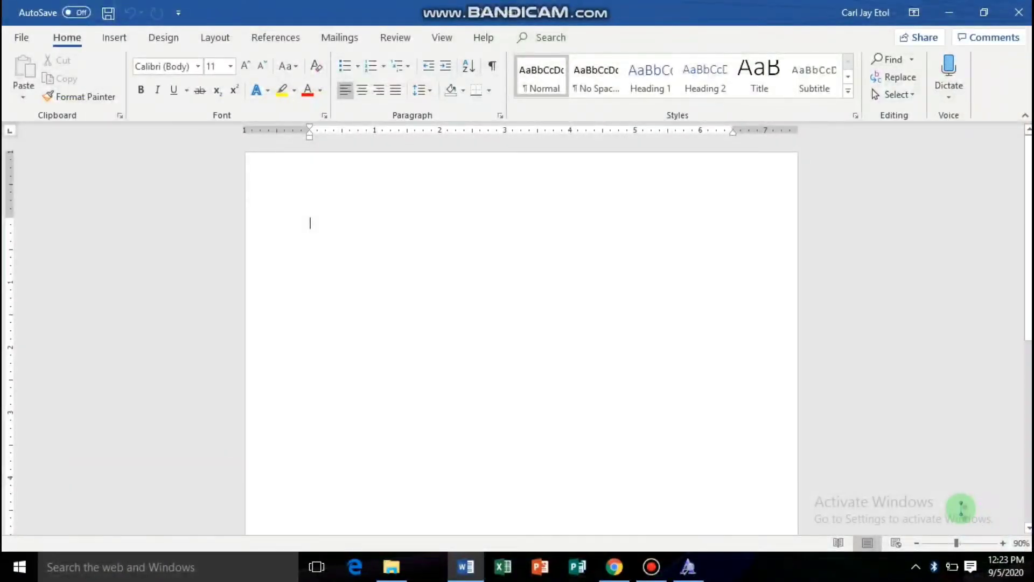
# Type three full-width lines of underscores and set the zoom to 100%
pyautogui.click(215, 37)
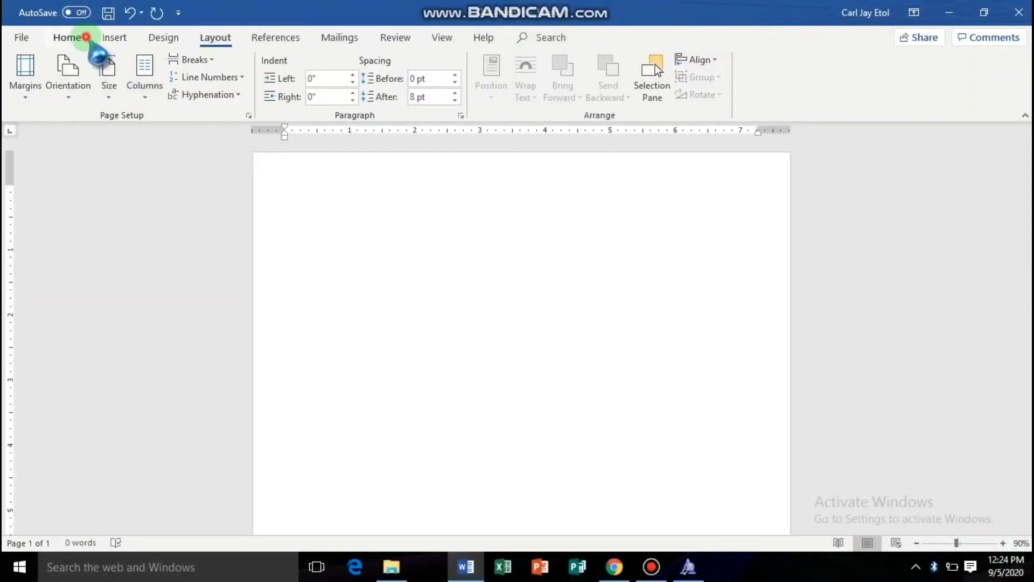
pyautogui.click(67, 37)
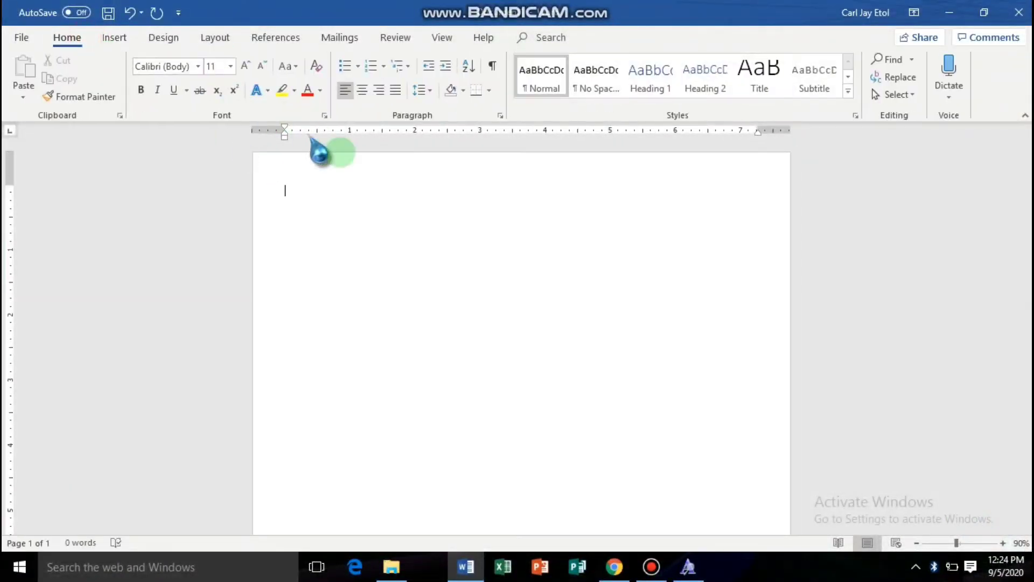
pyautogui.click(312, 189)
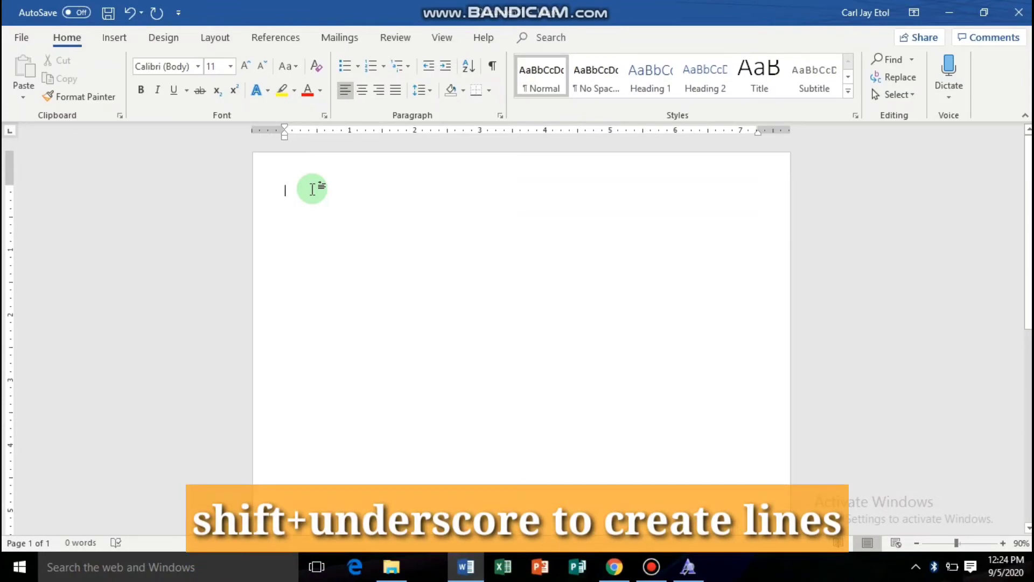
pyautogui.write('_')
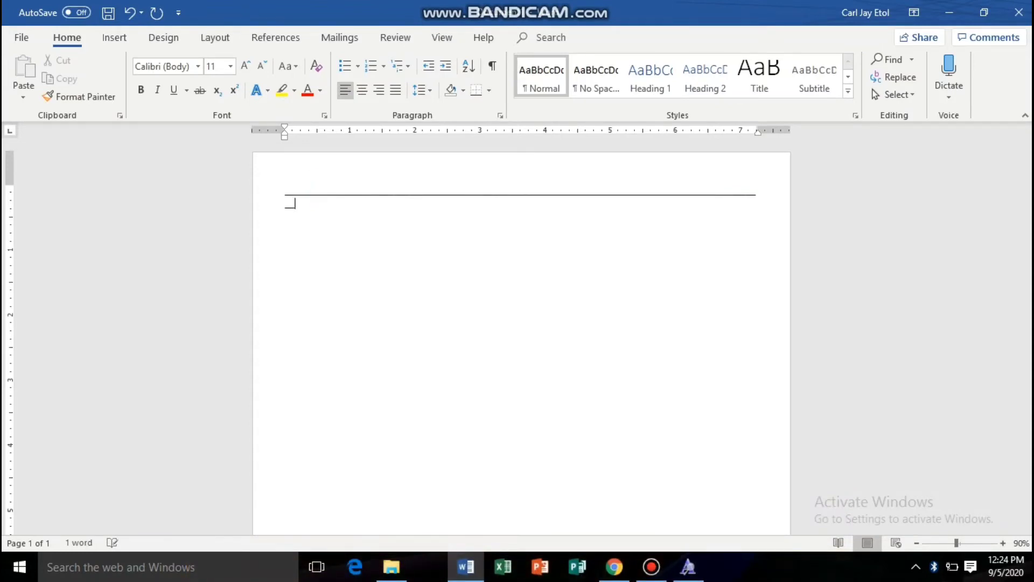
pyautogui.write('_____________________________________________')
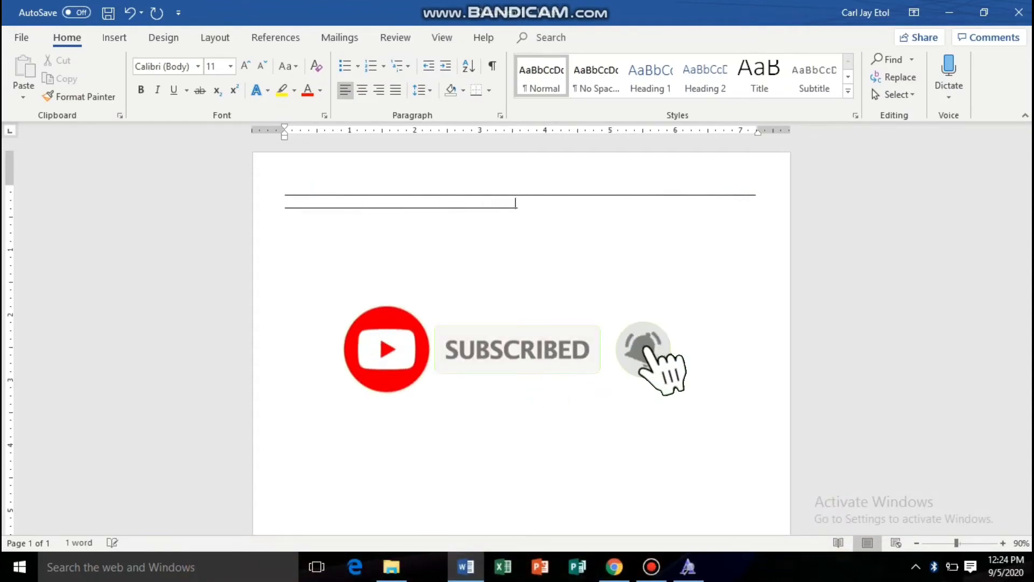
pyautogui.write('_______________________________')
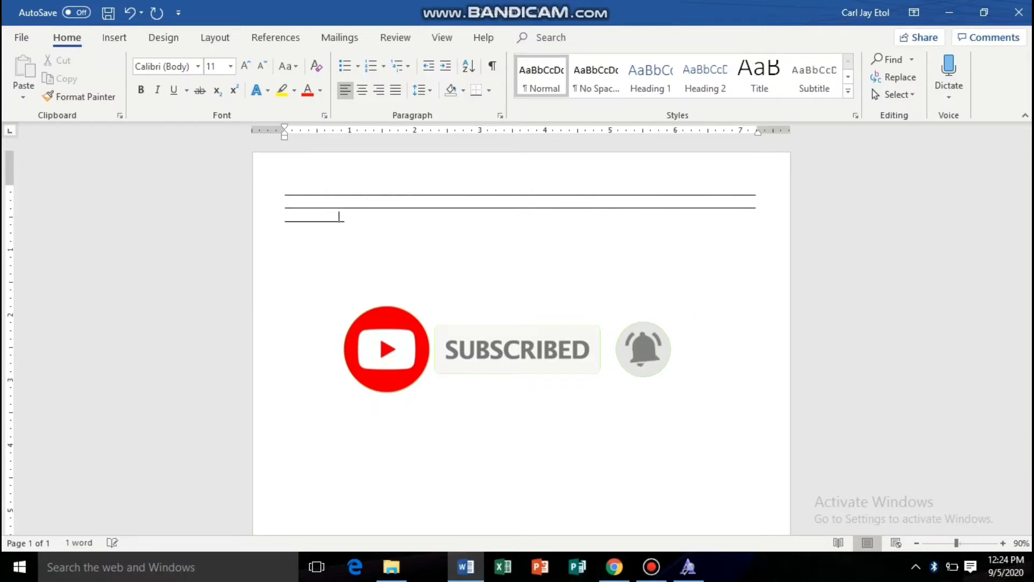
pyautogui.write('______________________________')
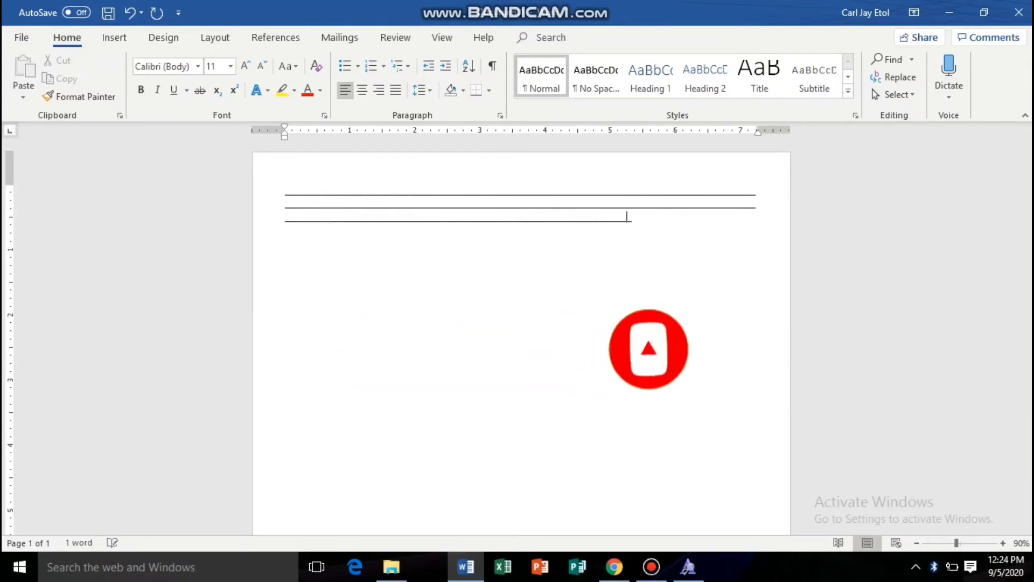
pyautogui.write('__________________________')
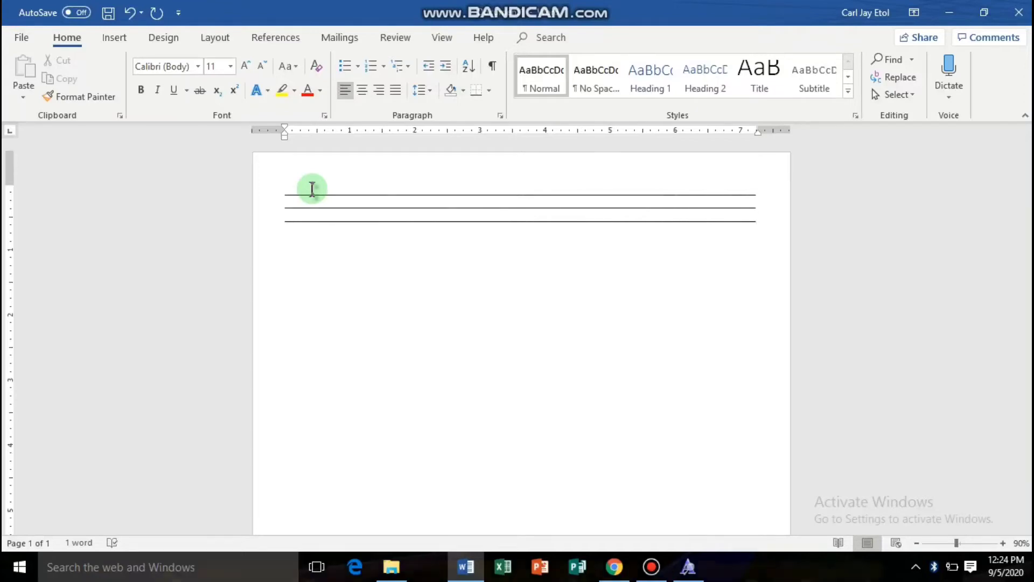
pyautogui.click(998, 543)
pyautogui.click(1020, 543)
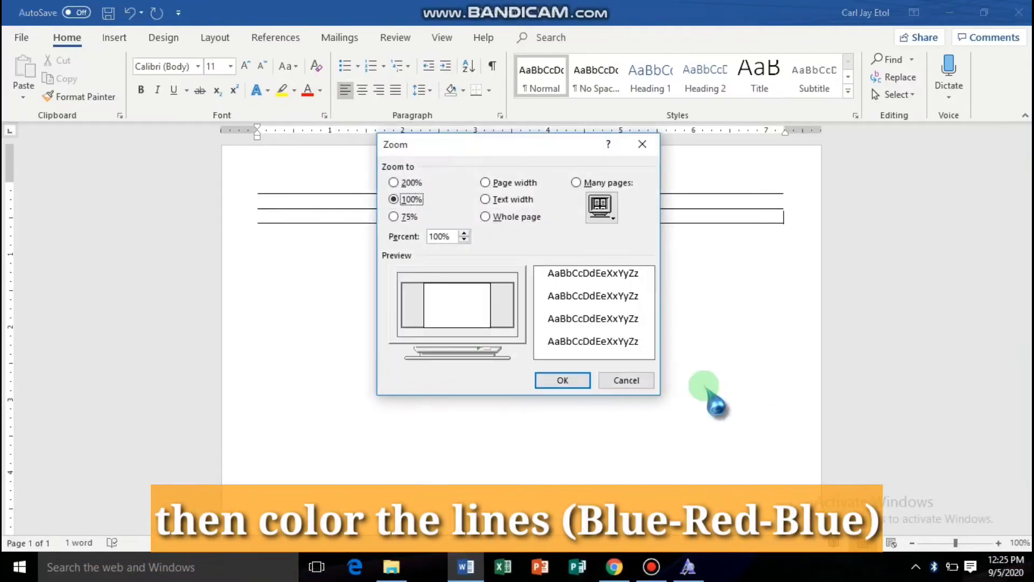
pyautogui.click(626, 380)
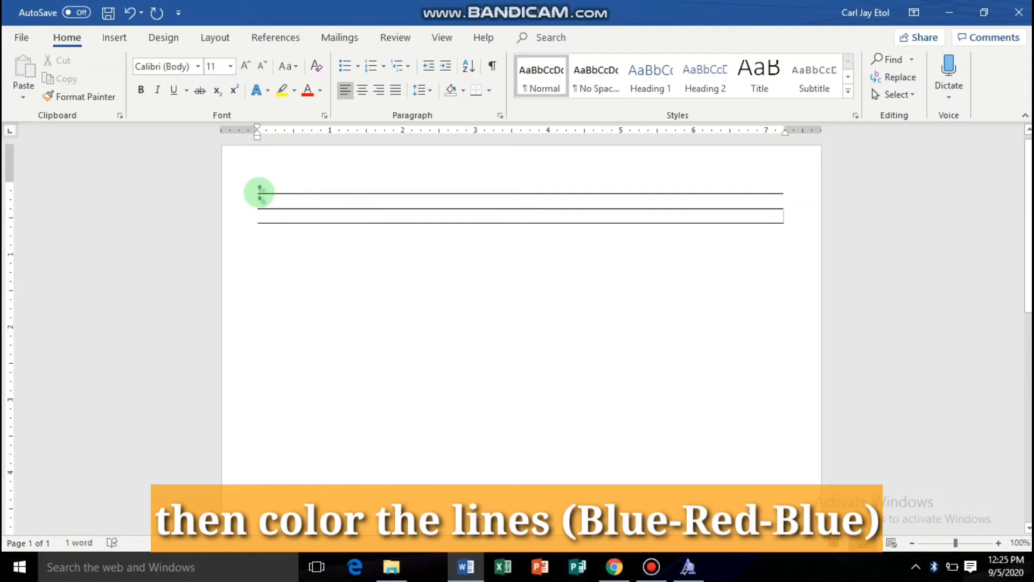
# Colour the three underscore lines blue, red and blue using Font Color
pyautogui.moveTo(260, 193); pyautogui.dragTo(793, 183)
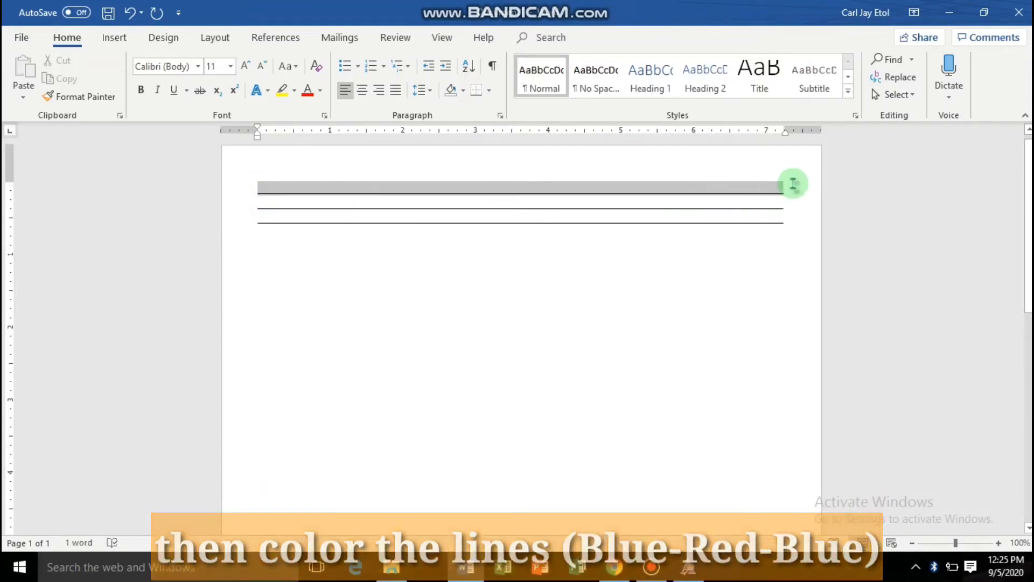
pyautogui.click(321, 91)
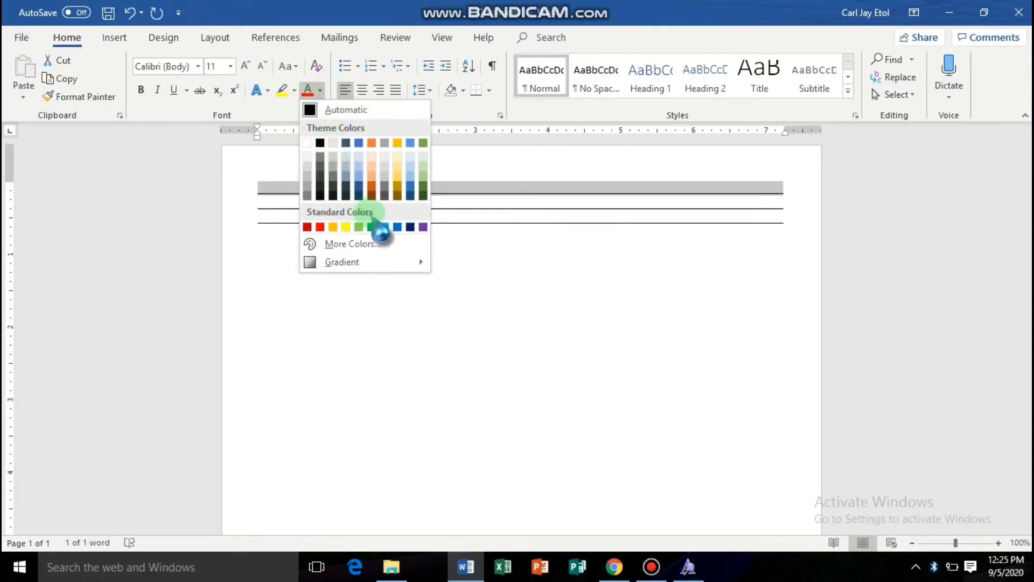
pyautogui.click(397, 226)
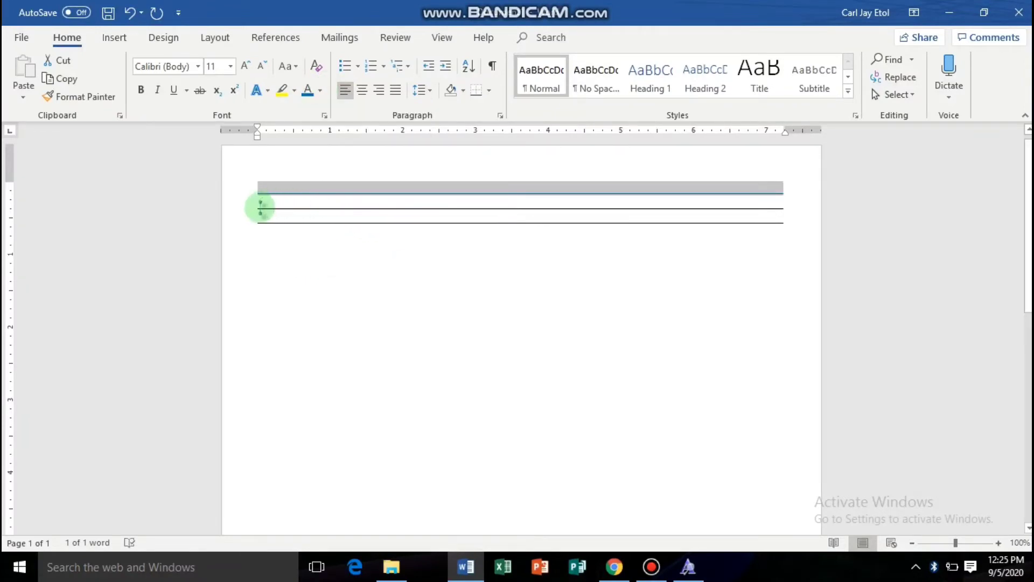
pyautogui.moveTo(256, 207); pyautogui.dragTo(536, 213)
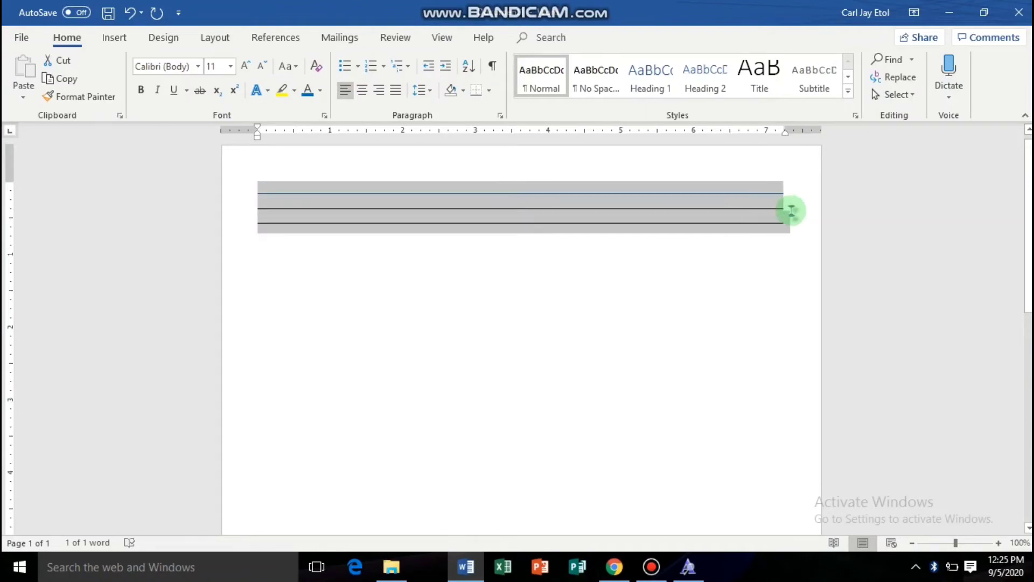
pyautogui.moveTo(536, 213); pyautogui.dragTo(785, 205)
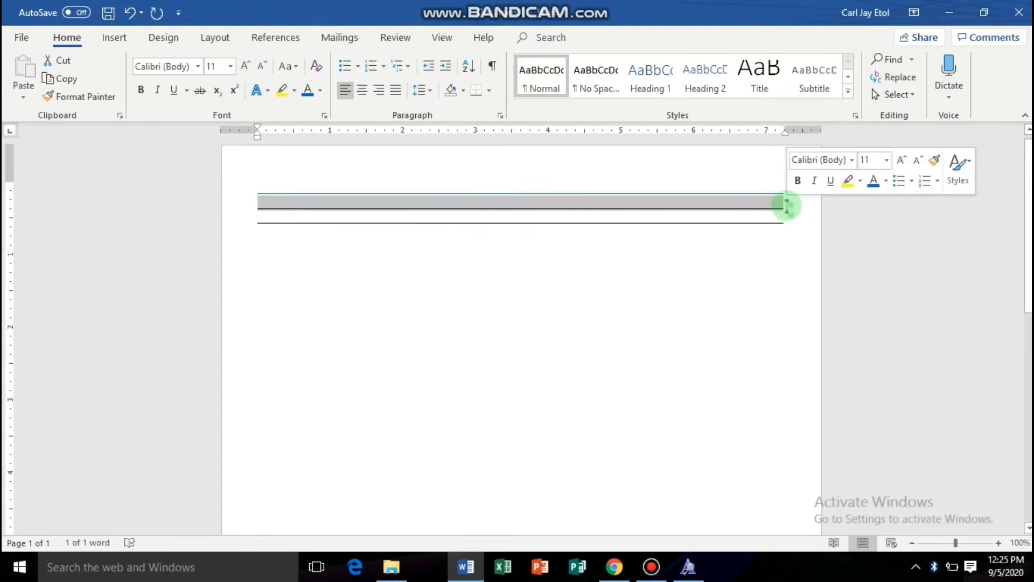
pyautogui.click(886, 182)
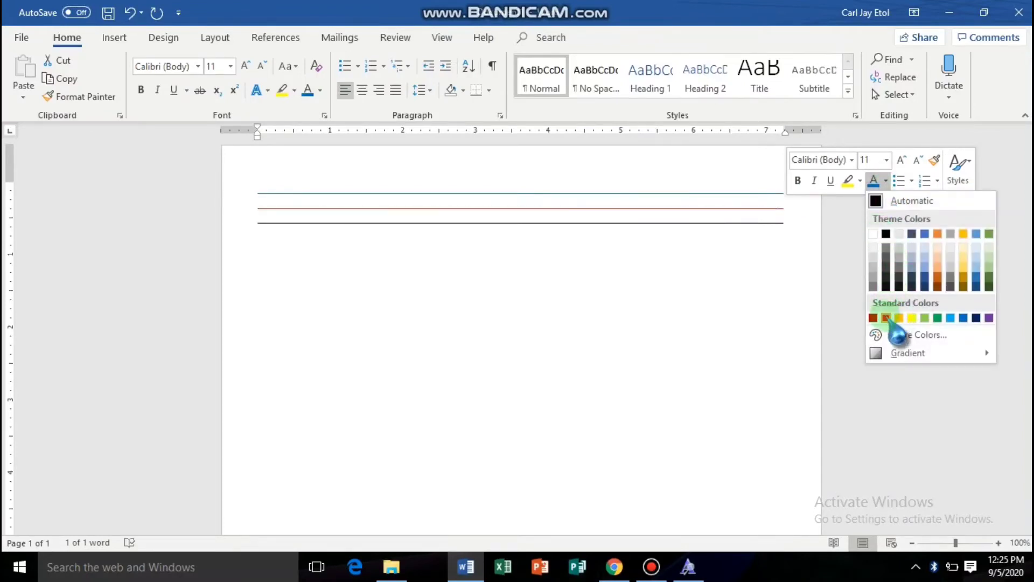
pyautogui.click(885, 318)
pyautogui.moveTo(792, 226); pyautogui.dragTo(251, 224)
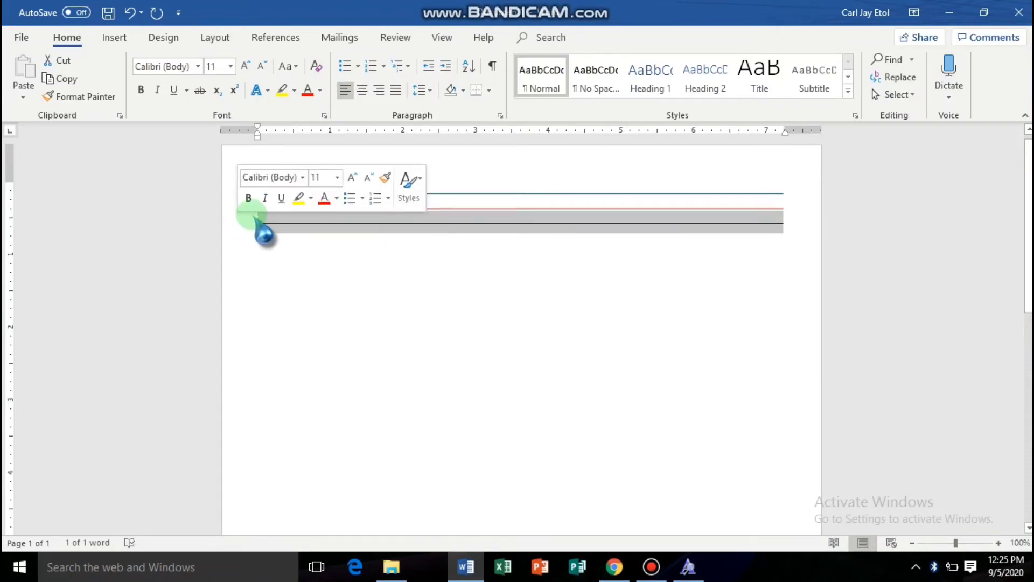
pyautogui.click(335, 199)
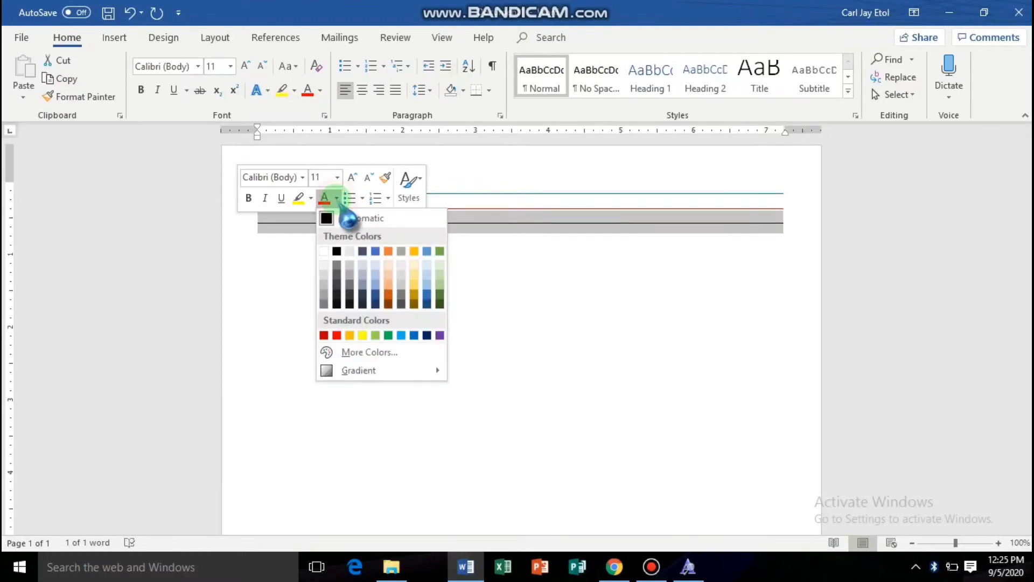
pyautogui.click(414, 335)
pyautogui.click(434, 298)
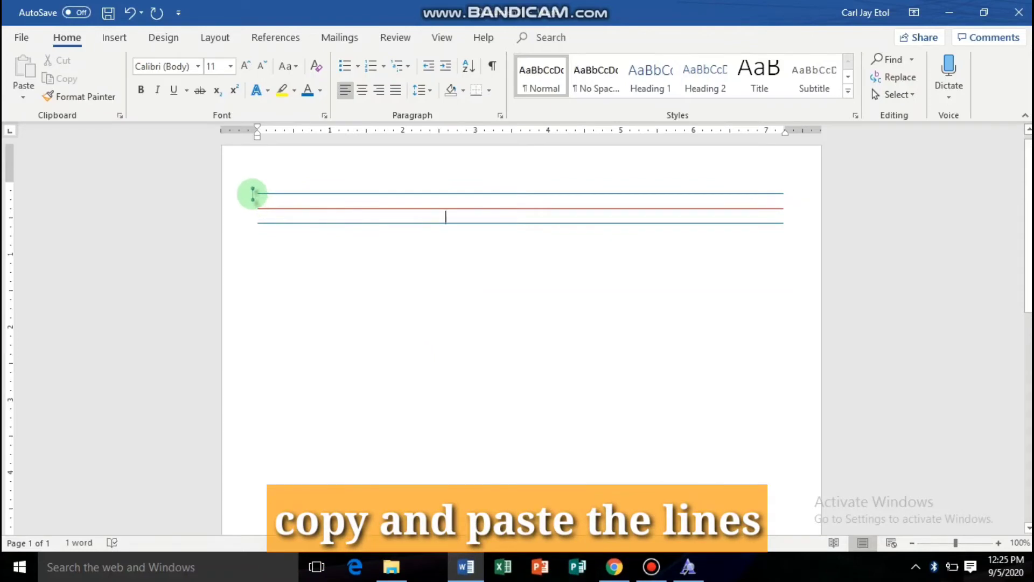
# Select the three blue-red-blue guide lines to copy them down the page
pyautogui.moveTo(253, 194)
pyautogui.mouseDown()
pyautogui.moveTo(480, 221)
pyautogui.moveTo(790, 227)
pyautogui.mouseUp()
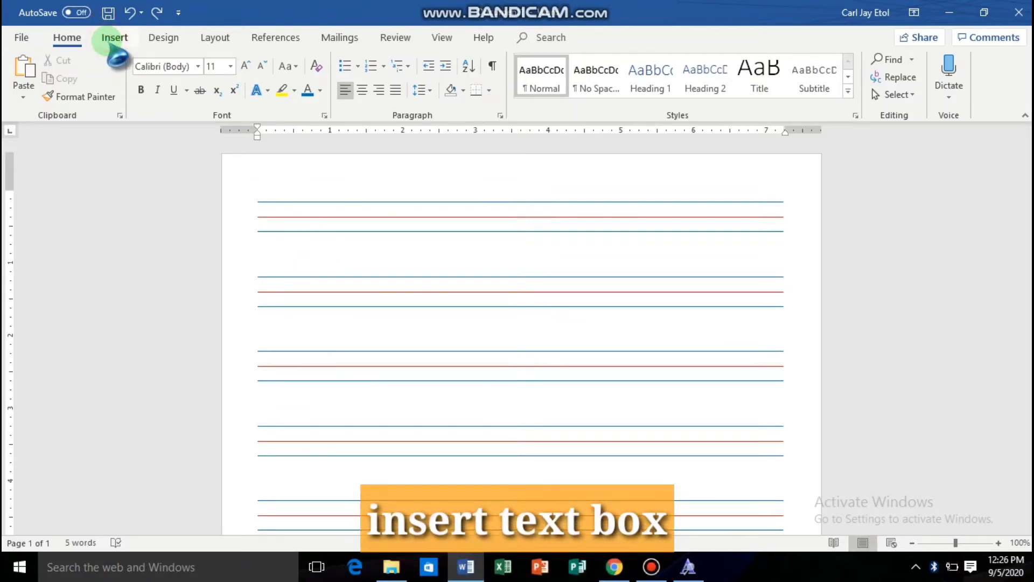
# Insert a Simple Text Box and set its wrapping to In Front of Text
pyautogui.click(114, 37)
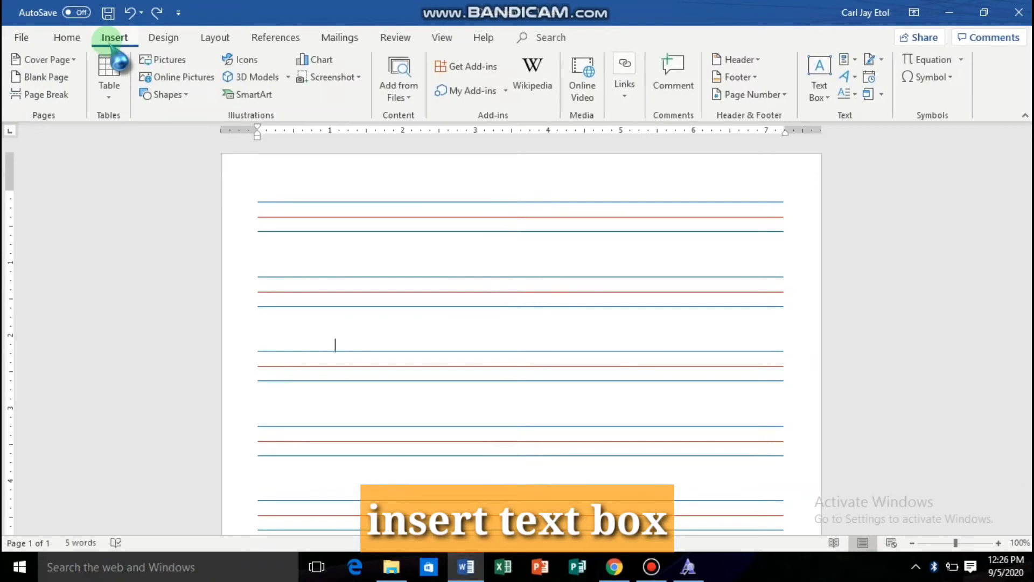
pyautogui.click(819, 87)
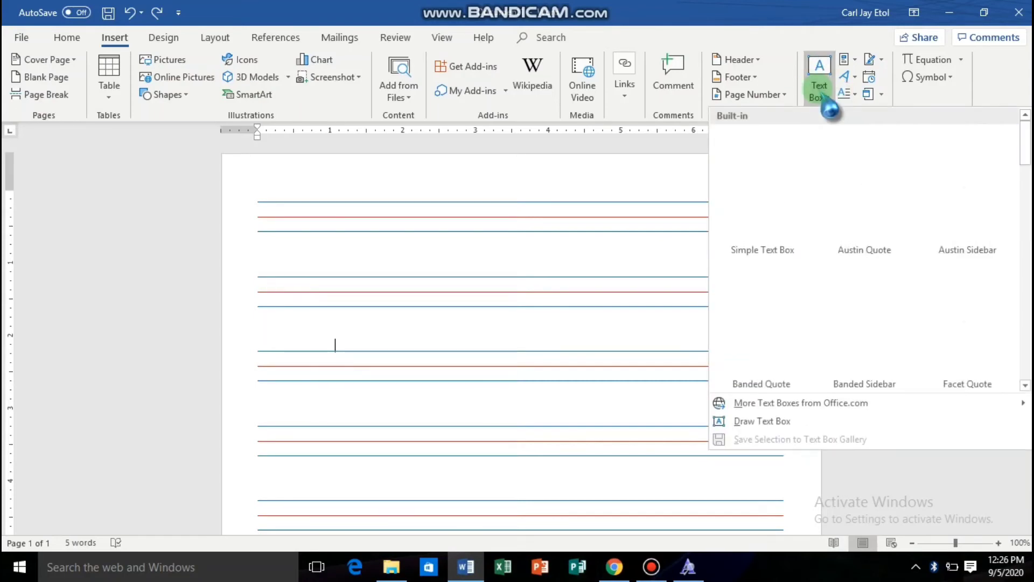
pyautogui.click(775, 180)
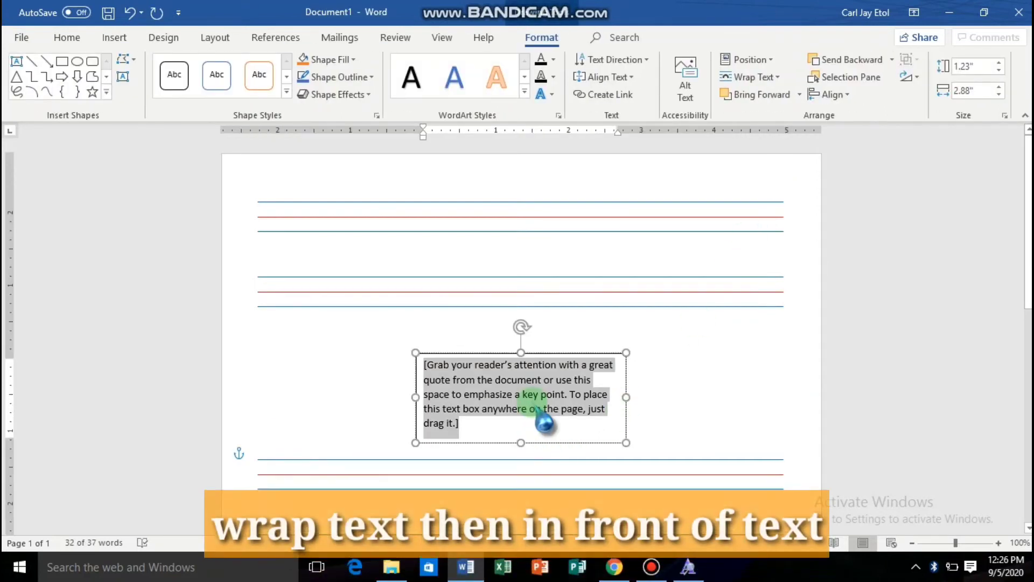
pyautogui.click(777, 77)
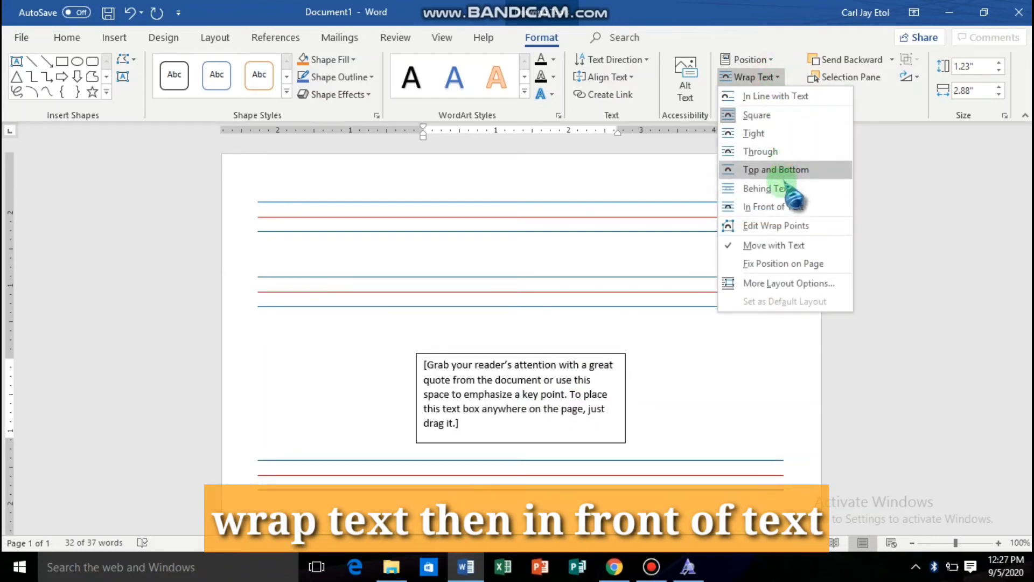
pyautogui.click(775, 207)
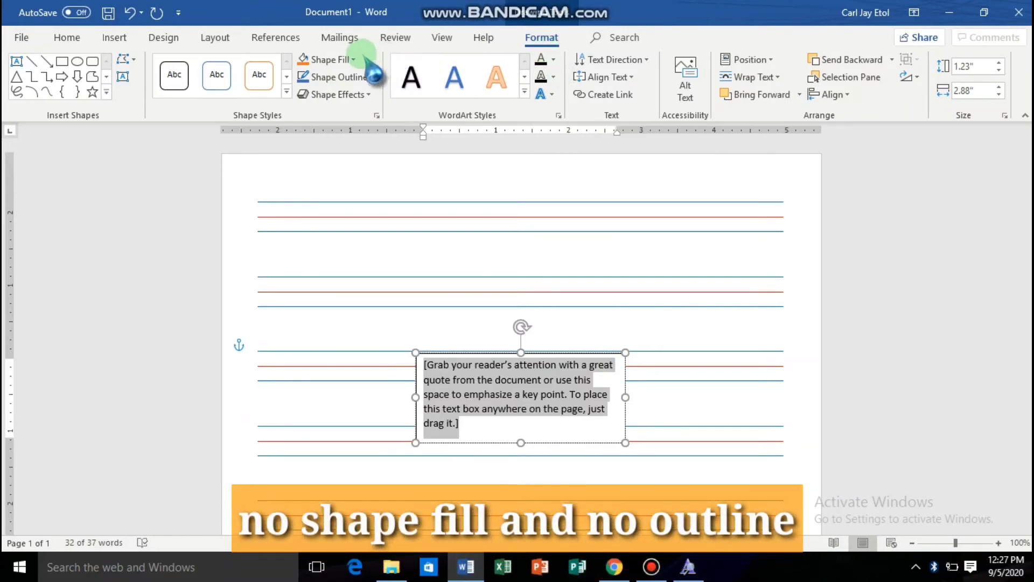
# Give the text box No Fill and No Outline, and move it over the top guide lines
pyautogui.click(342, 59)
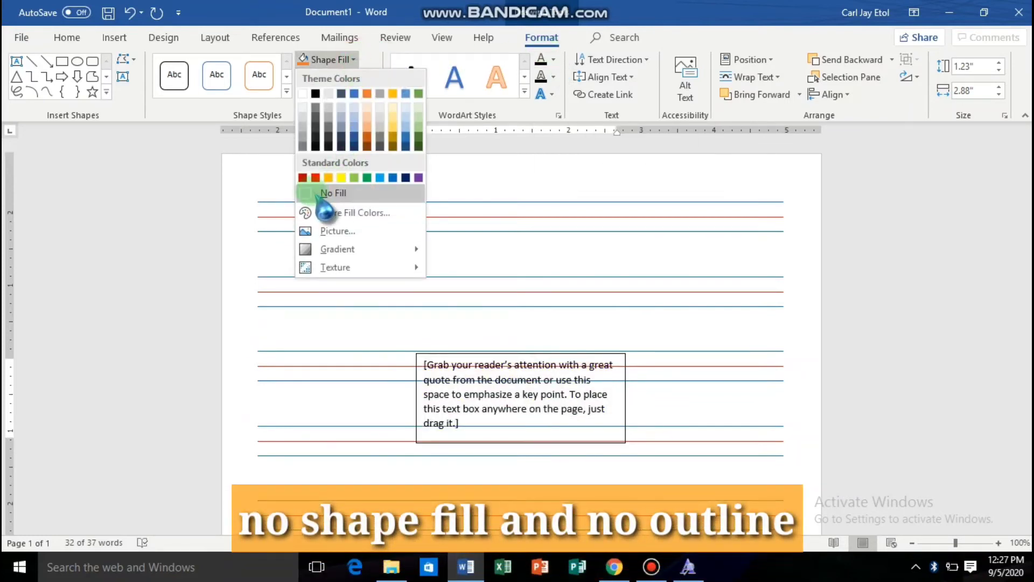
pyautogui.click(306, 192)
pyautogui.click(340, 77)
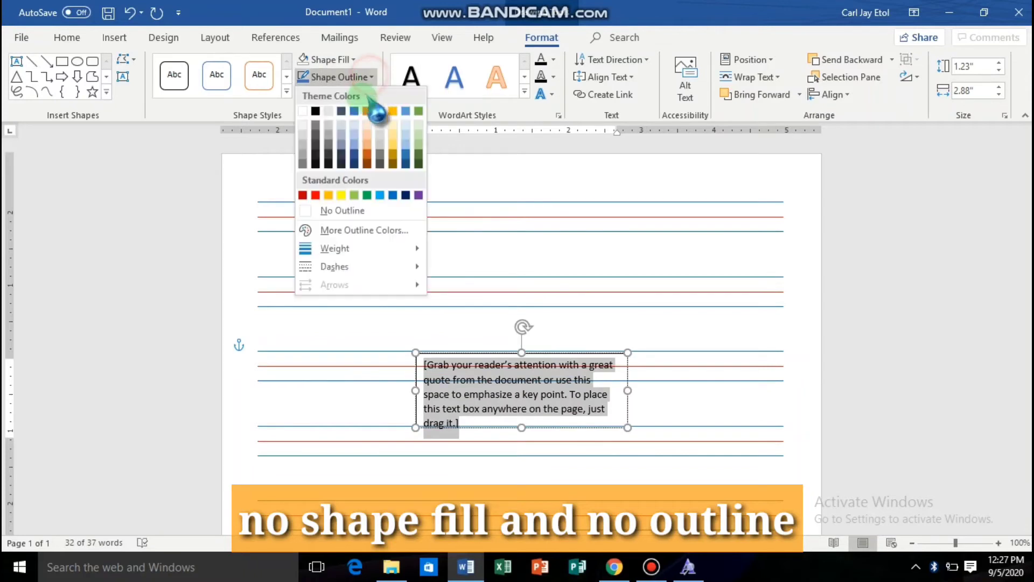
pyautogui.click(310, 211)
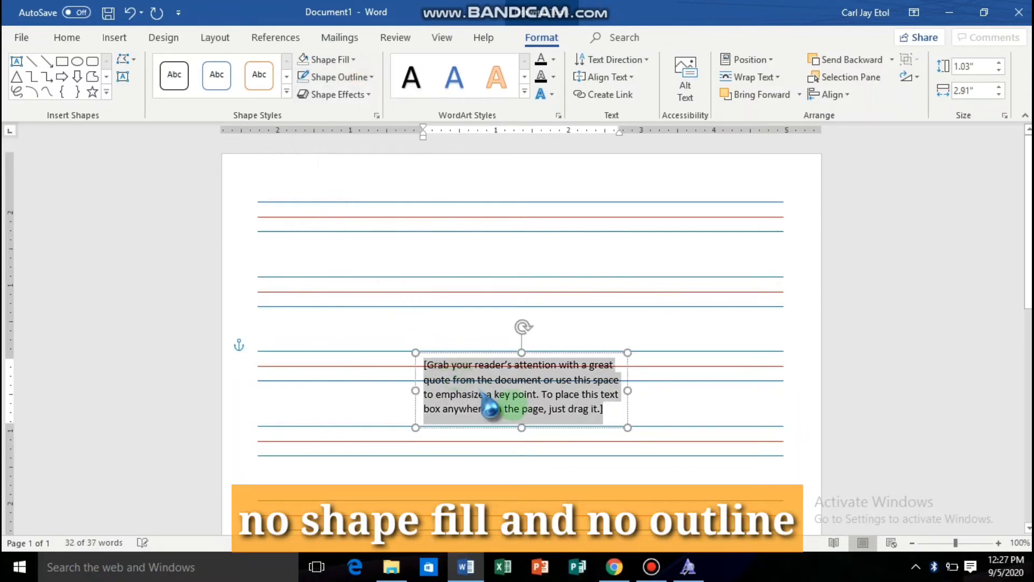
pyautogui.moveTo(620, 398)
pyautogui.mouseDown()
pyautogui.moveTo(552, 275)
pyautogui.moveTo(461, 247)
pyautogui.moveTo(786, 251)
pyautogui.mouseUp()
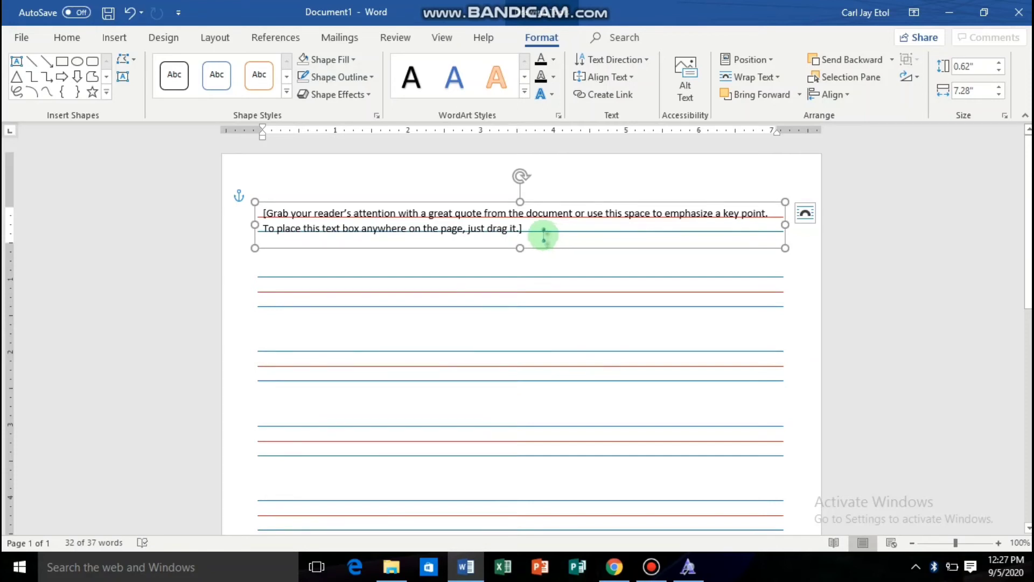
# Replace the placeholder text with the letter 'c' in AbcCursiveDotted font
pyautogui.tripleClick(544, 235)
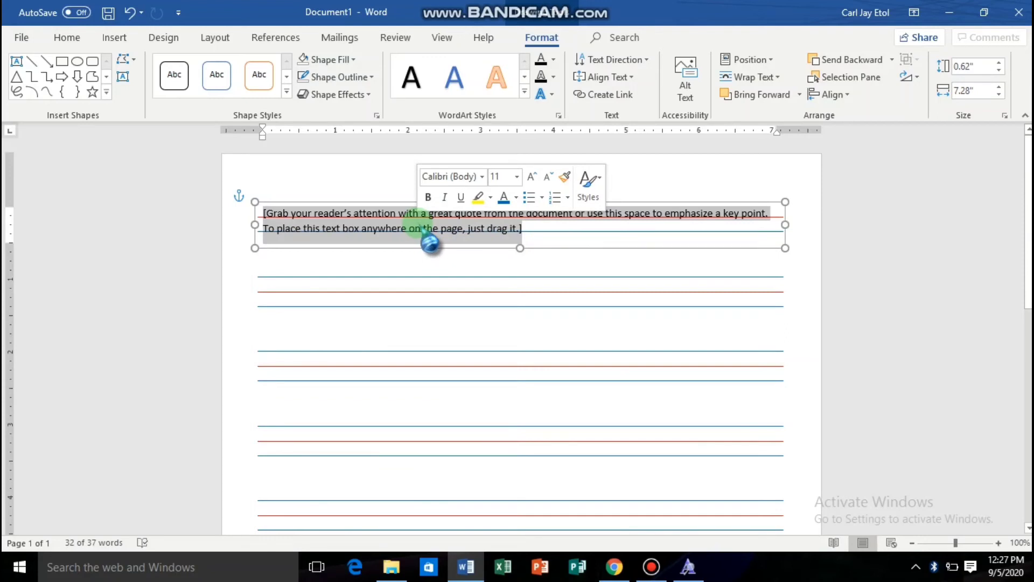
pyautogui.write('c')
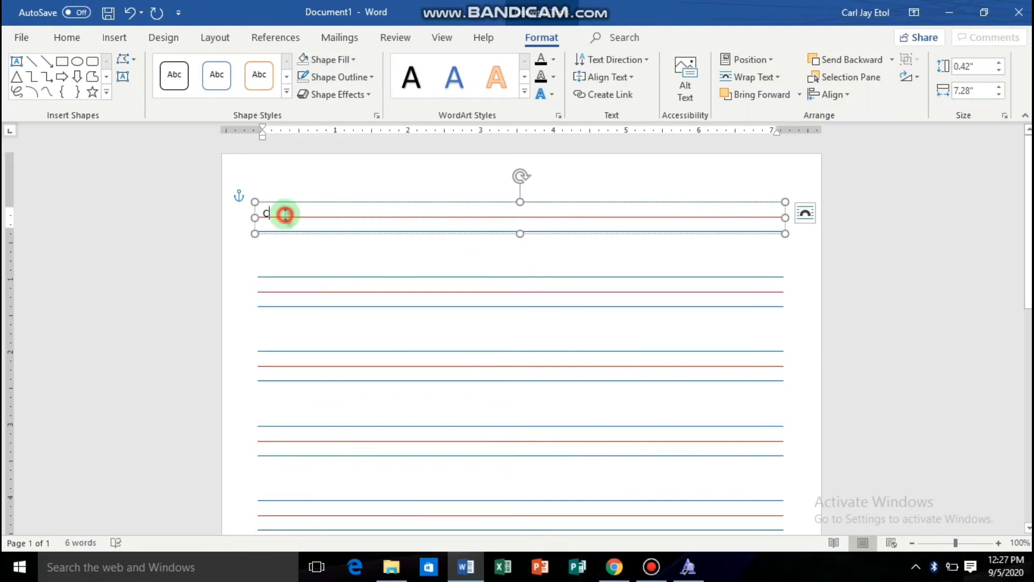
pyautogui.moveTo(285, 214); pyautogui.dragTo(257, 215)
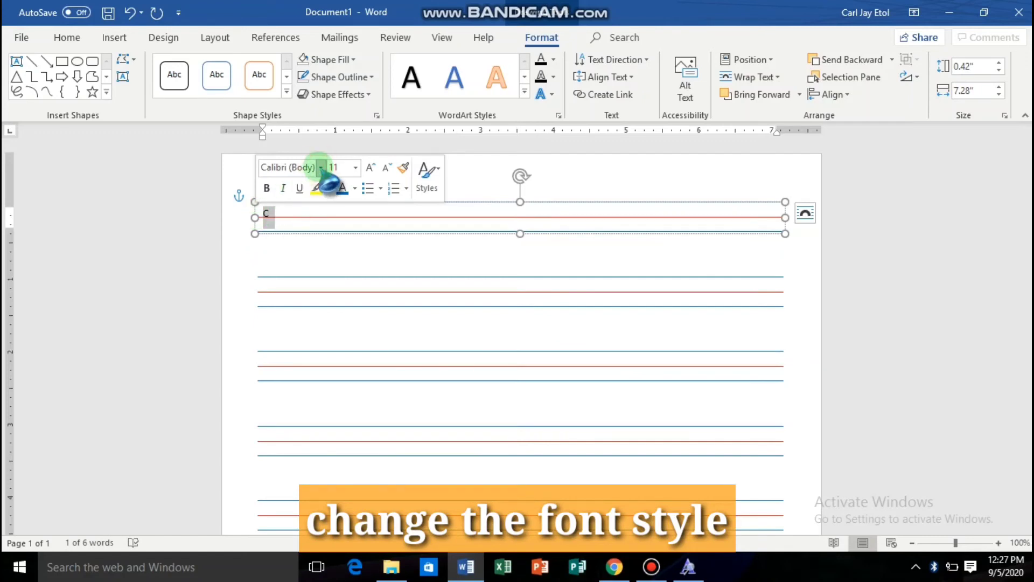
pyautogui.click(321, 168)
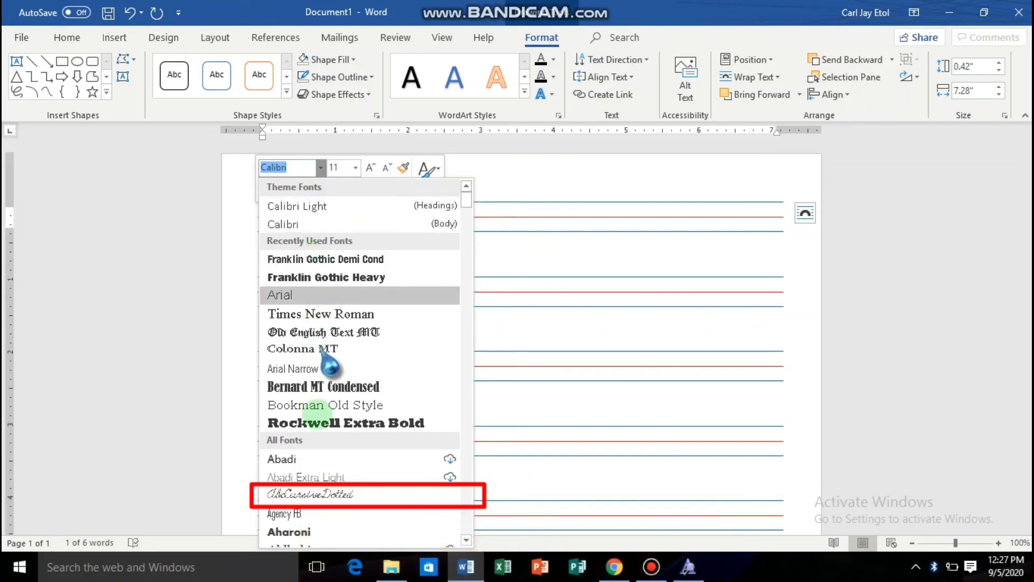
pyautogui.click(318, 494)
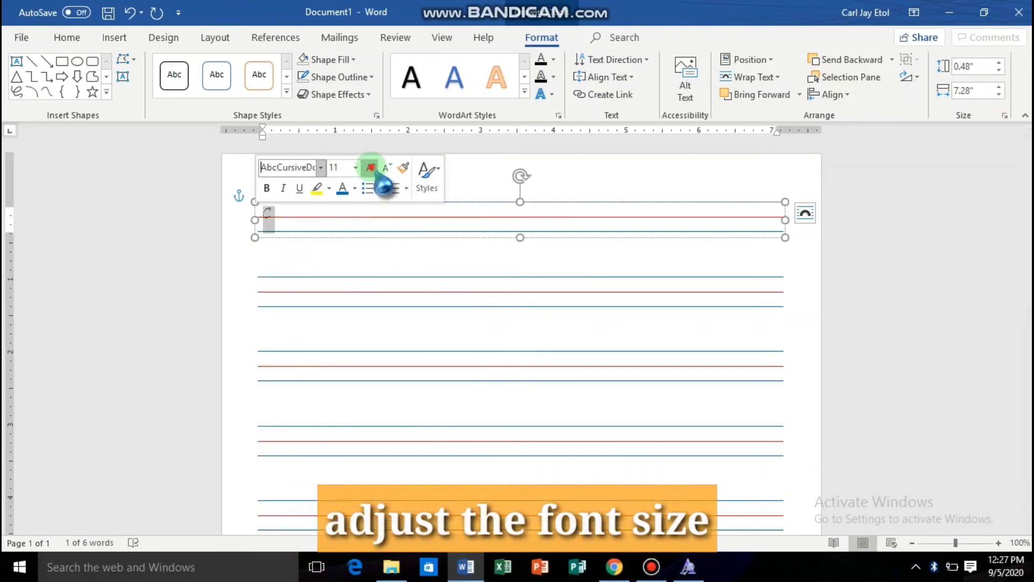
# Grow the dotted letter to 32 pt and place the cursor after it
pyautogui.click(370, 167)
pyautogui.click(370, 168)
pyautogui.click(370, 167)
pyautogui.click(370, 168)
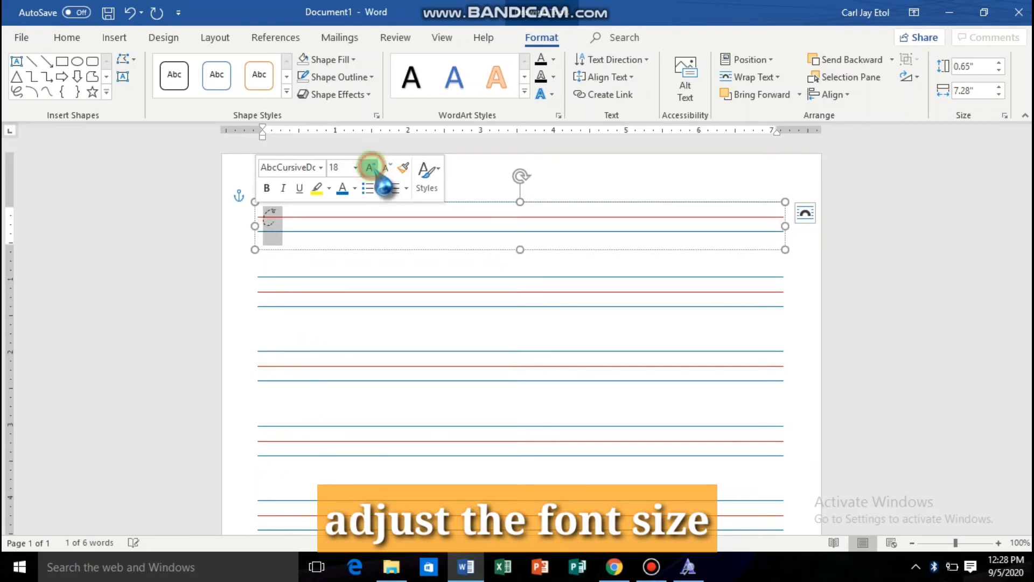
pyautogui.click(370, 168)
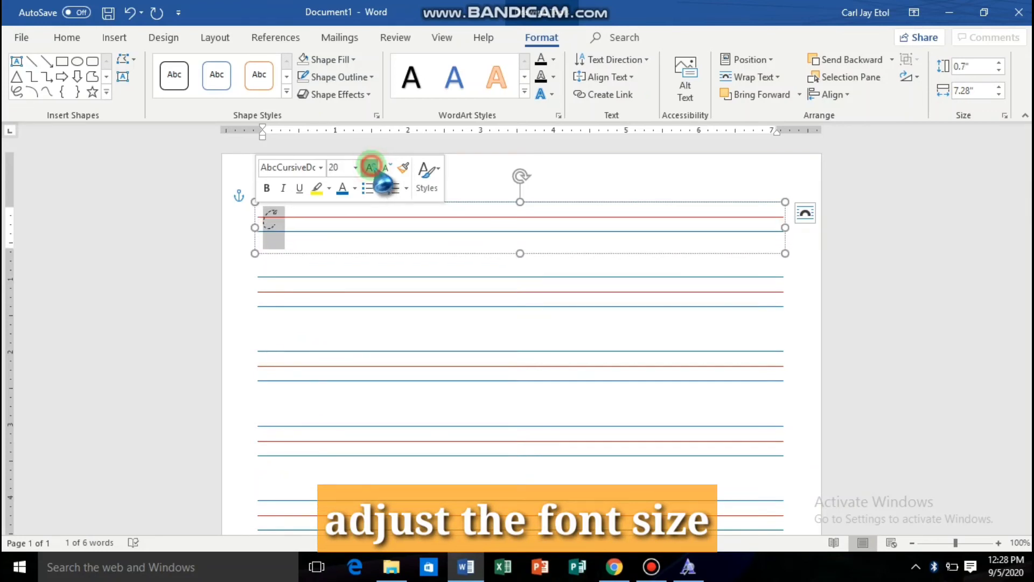
pyautogui.click(370, 167)
pyautogui.click(370, 168)
pyautogui.click(370, 167)
pyautogui.click(301, 223)
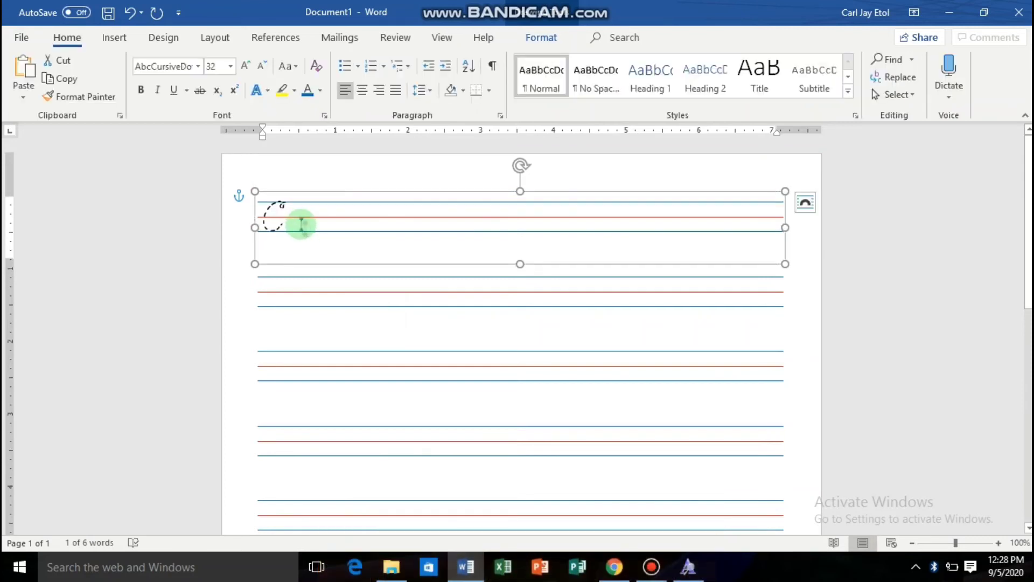
pyautogui.click(301, 223)
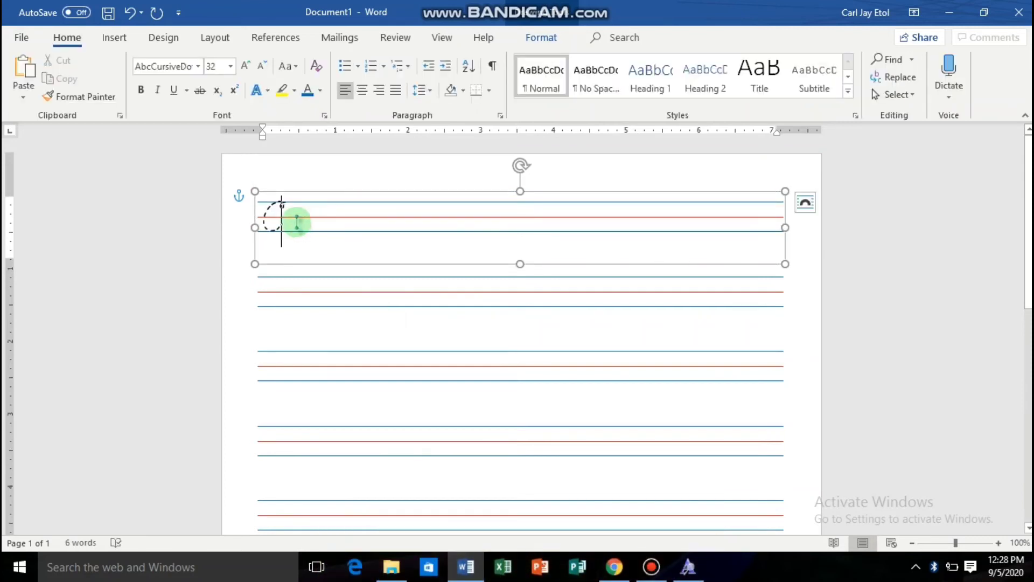
# Type the student's name, a Tab gap, then 'Grade -- 3' in the top text box
pyautogui.write('arl')
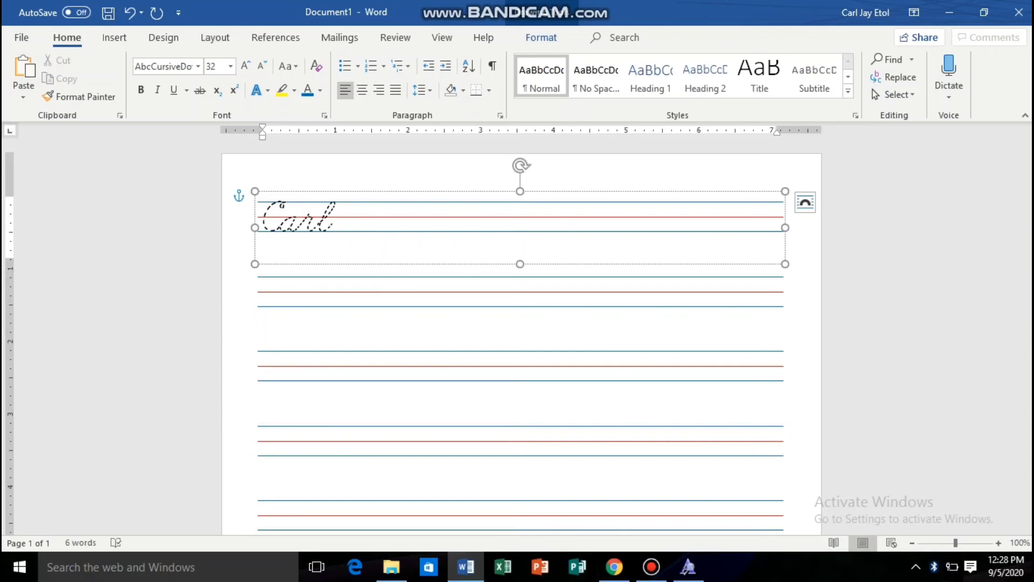
pyautogui.write('f')
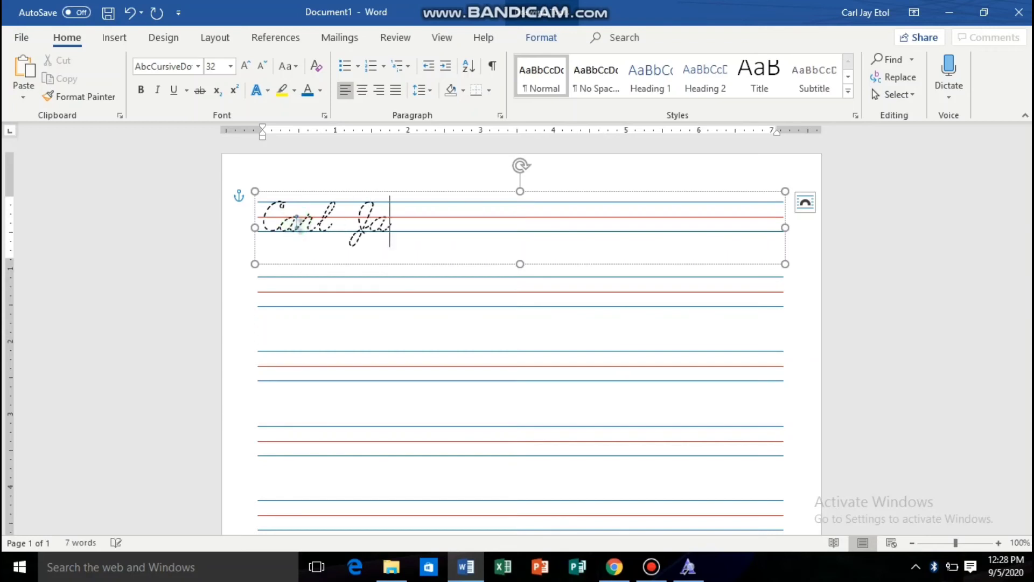
pyautogui.write('E')
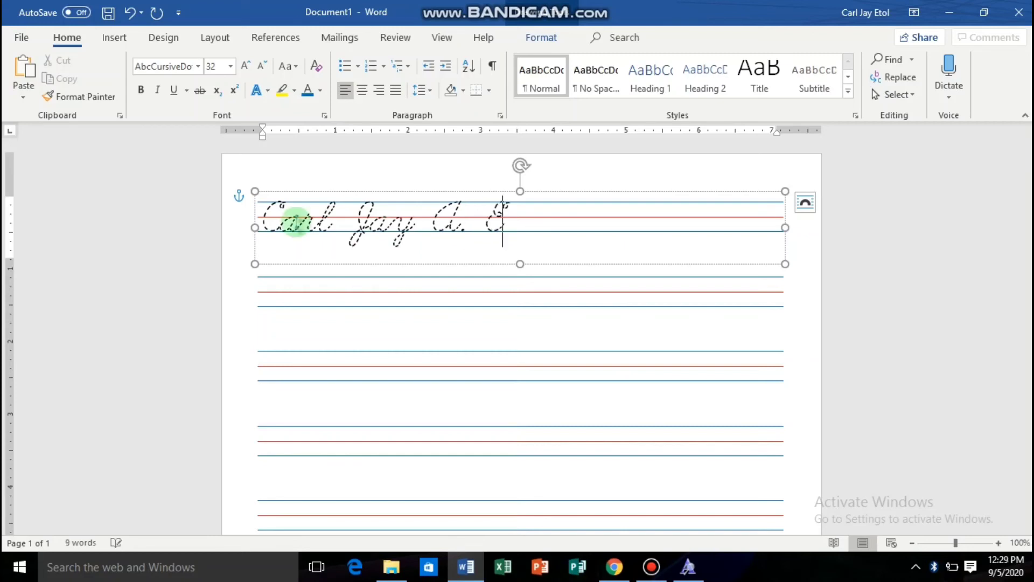
pyautogui.write('.l')
pyautogui.press('Tab')
pyautogui.write('Grade -- 3')
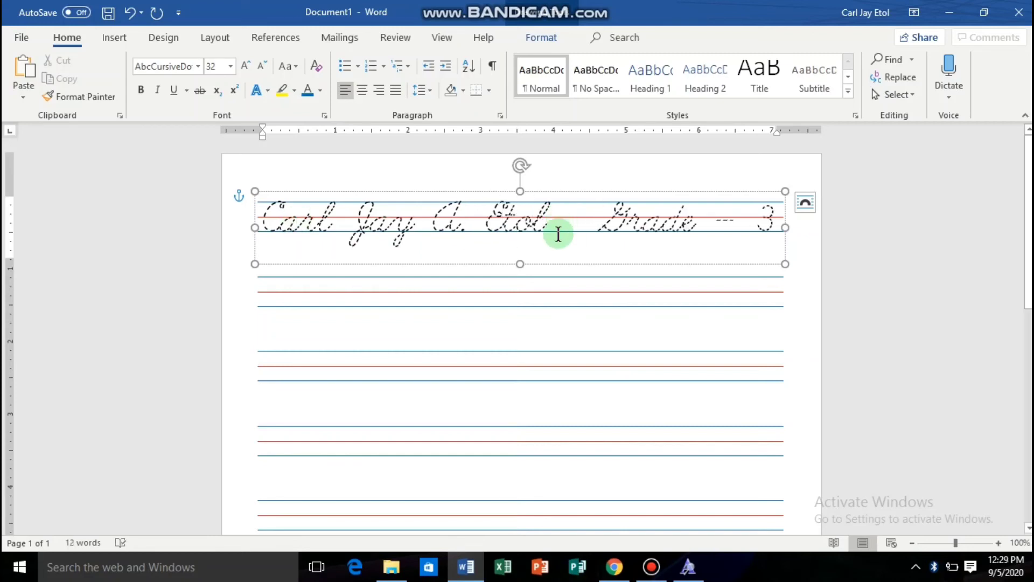
pyautogui.click(539, 318)
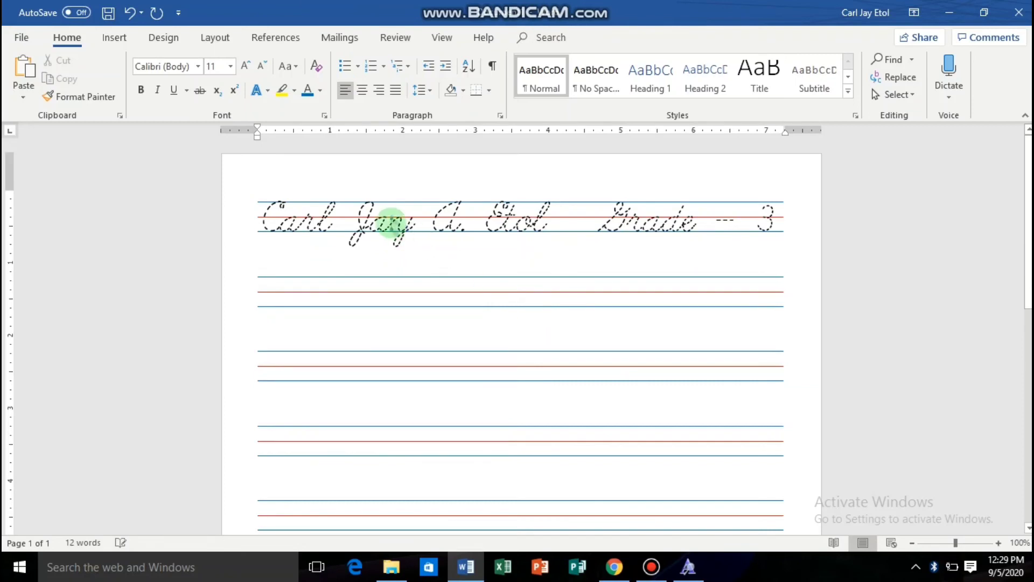
pyautogui.click(391, 224)
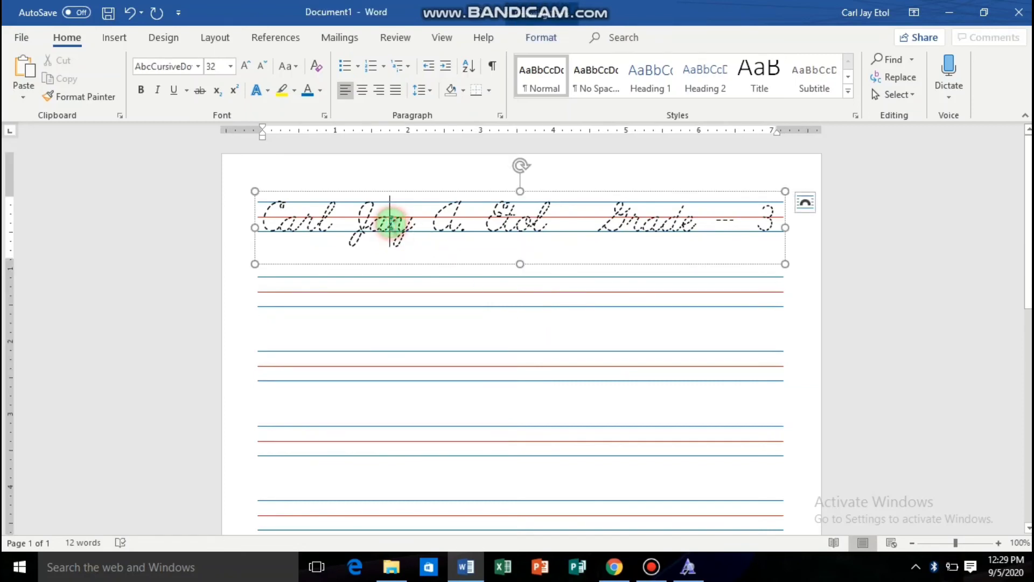
# Paste a copy of the name-and-grade text box onto the second set of guide lines
pyautogui.click(302, 193)
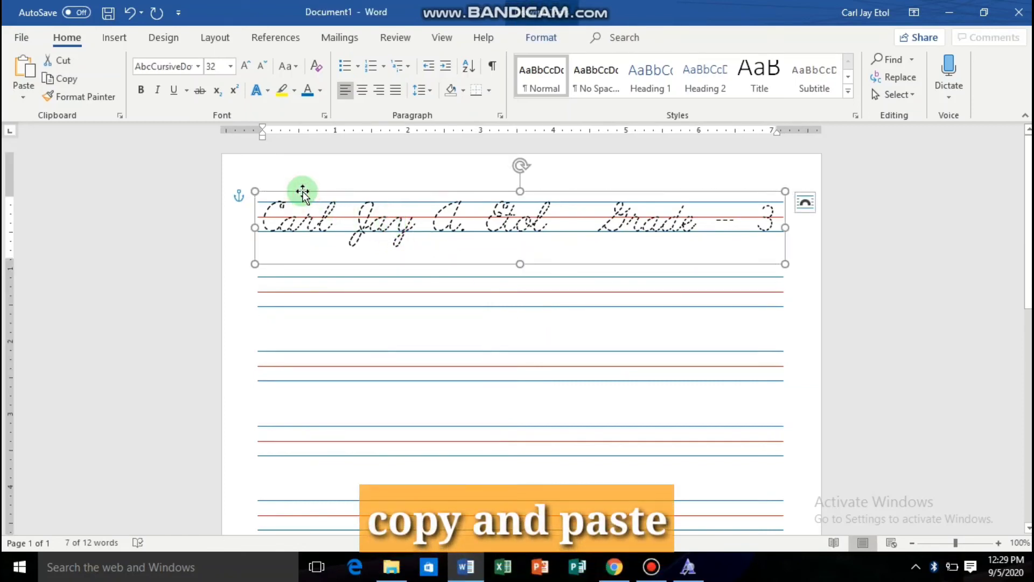
pyautogui.click(232, 291)
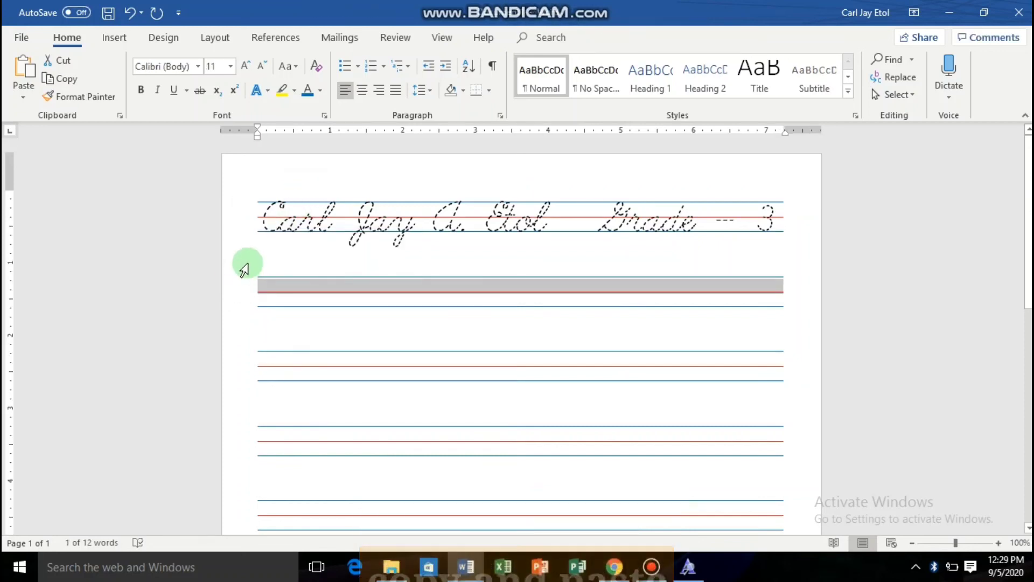
pyautogui.click(243, 269)
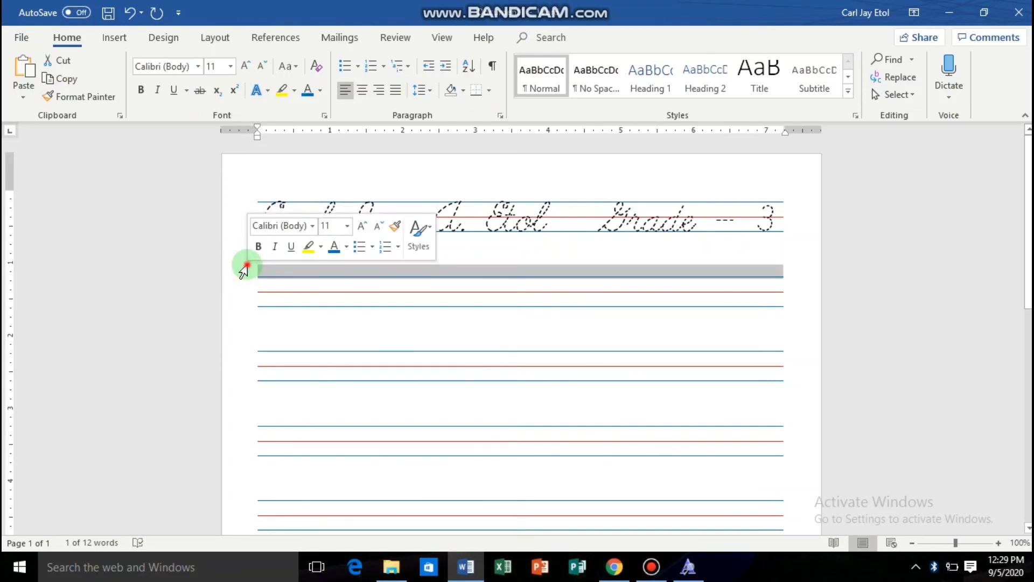
pyautogui.click(250, 326)
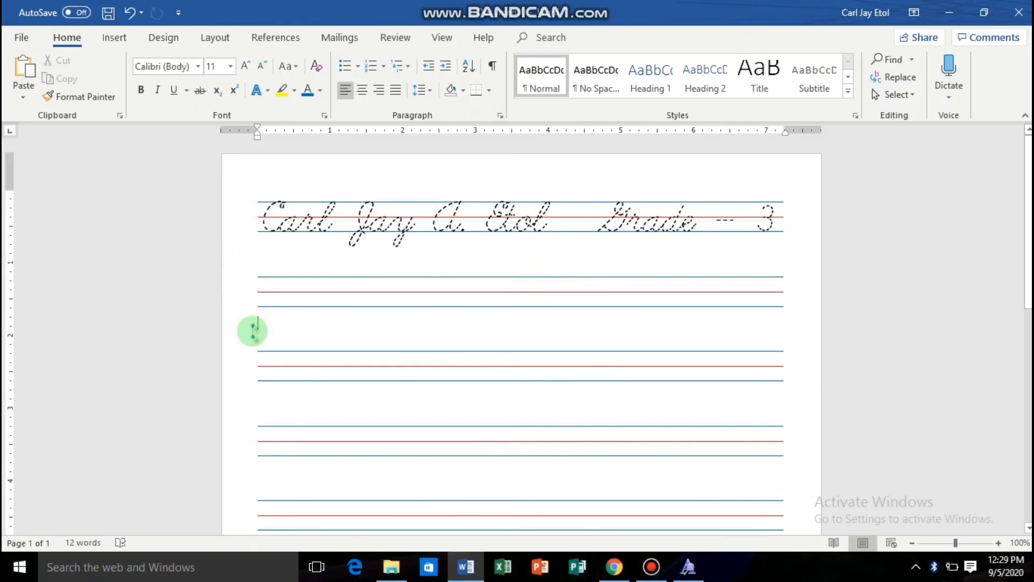
pyautogui.hotkey('ctrl', 'v')
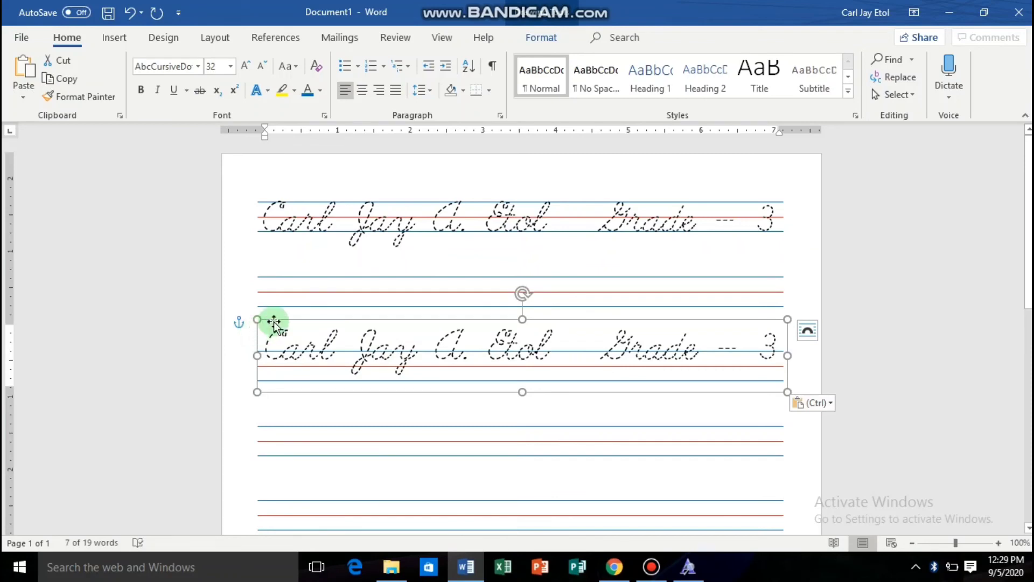
pyautogui.moveTo(274, 321); pyautogui.dragTo(270, 276)
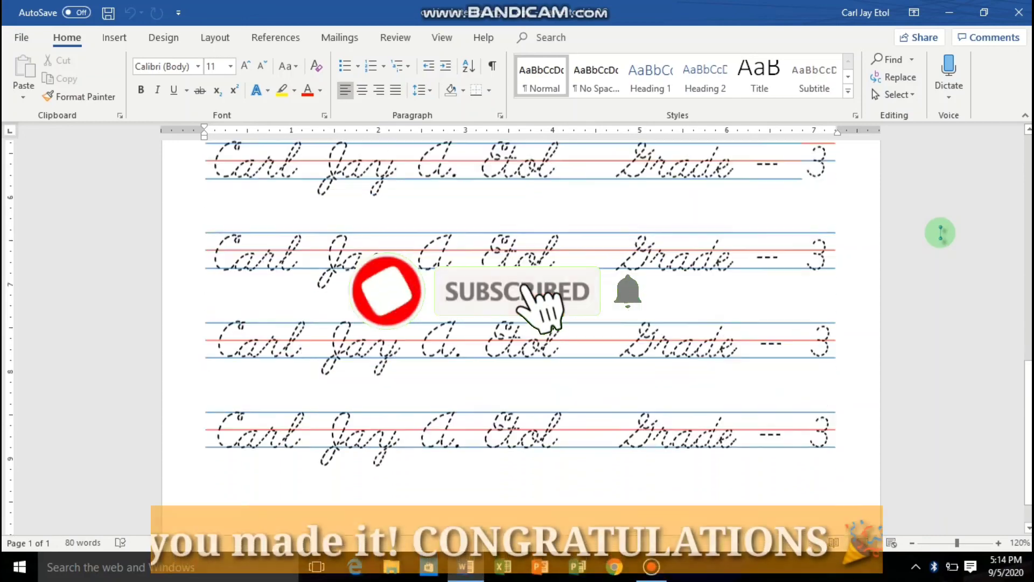
pyautogui.scroll(3, 939, 232)
pyautogui.scroll(3, 940, 233)
pyautogui.scroll(3, 940, 233)
pyautogui.scroll(3, 940, 232)
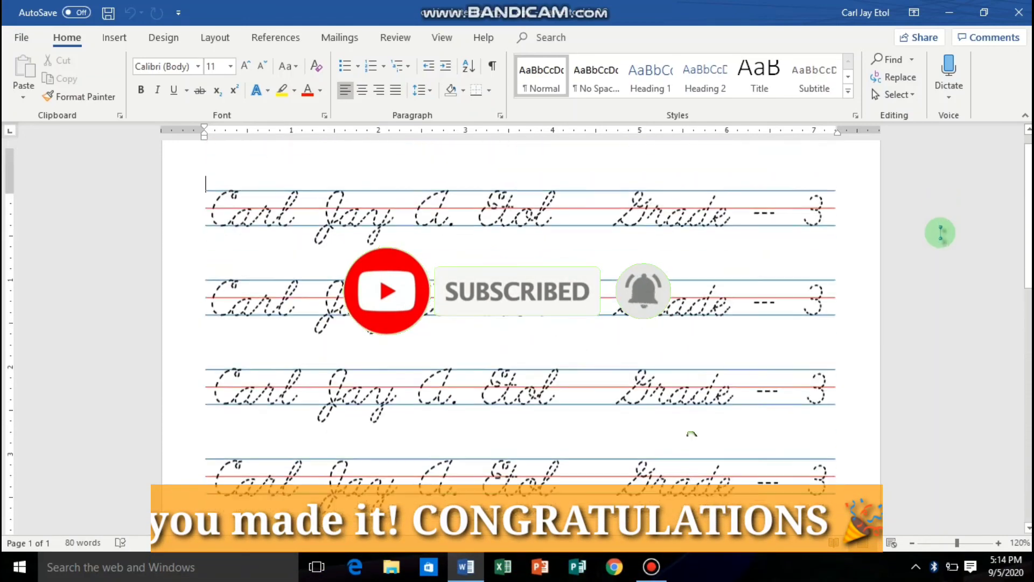
pyautogui.scroll(1, 940, 233)
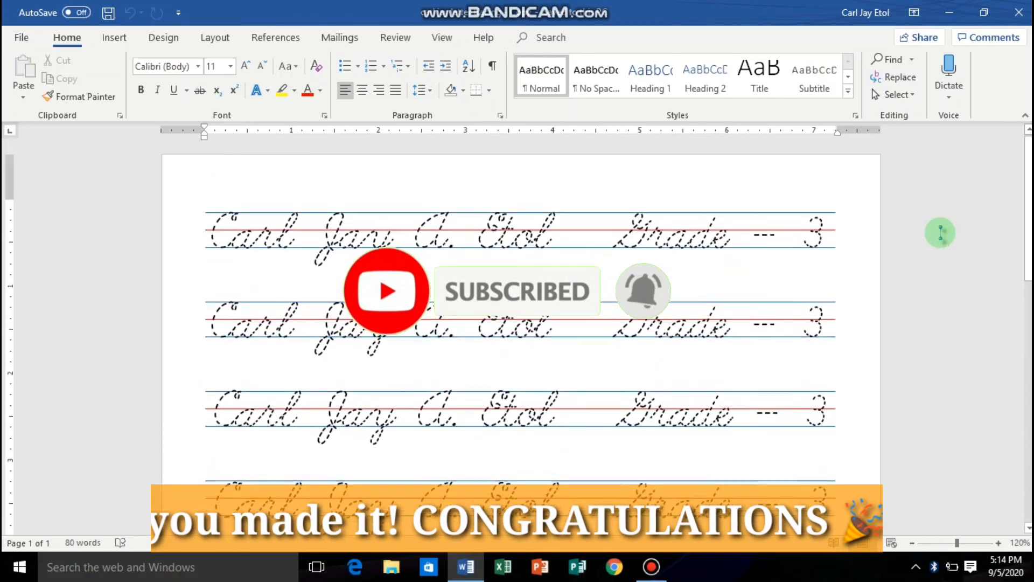
pyautogui.click(912, 542)
pyautogui.click(912, 543)
pyautogui.click(911, 543)
pyautogui.click(912, 543)
pyautogui.click(912, 543)
pyautogui.click(912, 543)
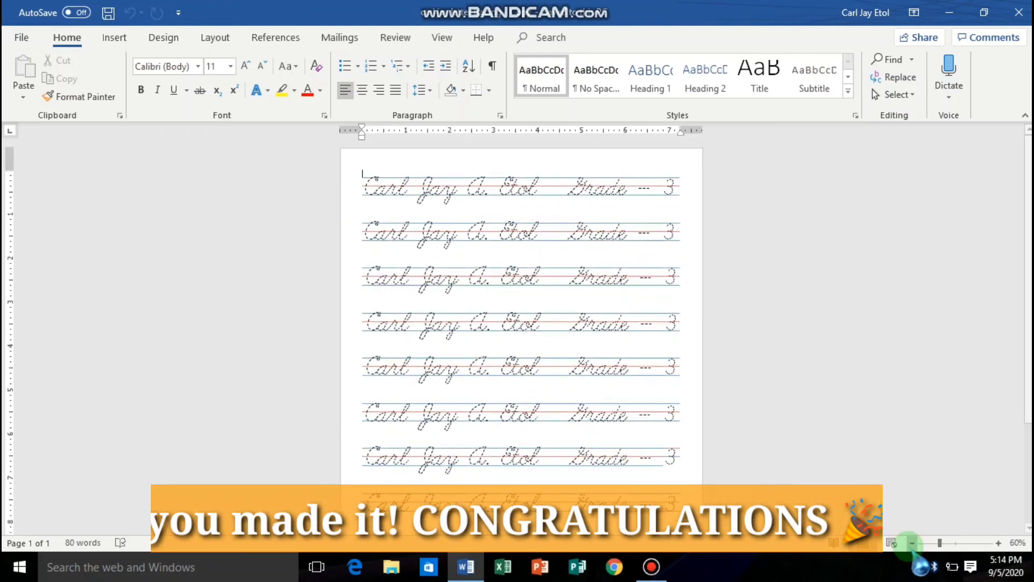
pyautogui.scroll(-1, 881, 485)
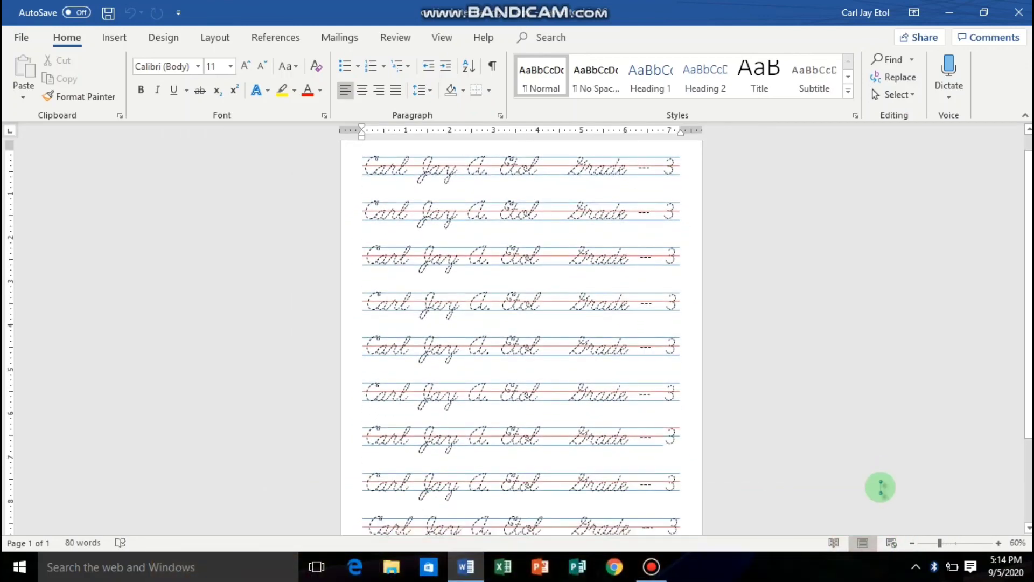